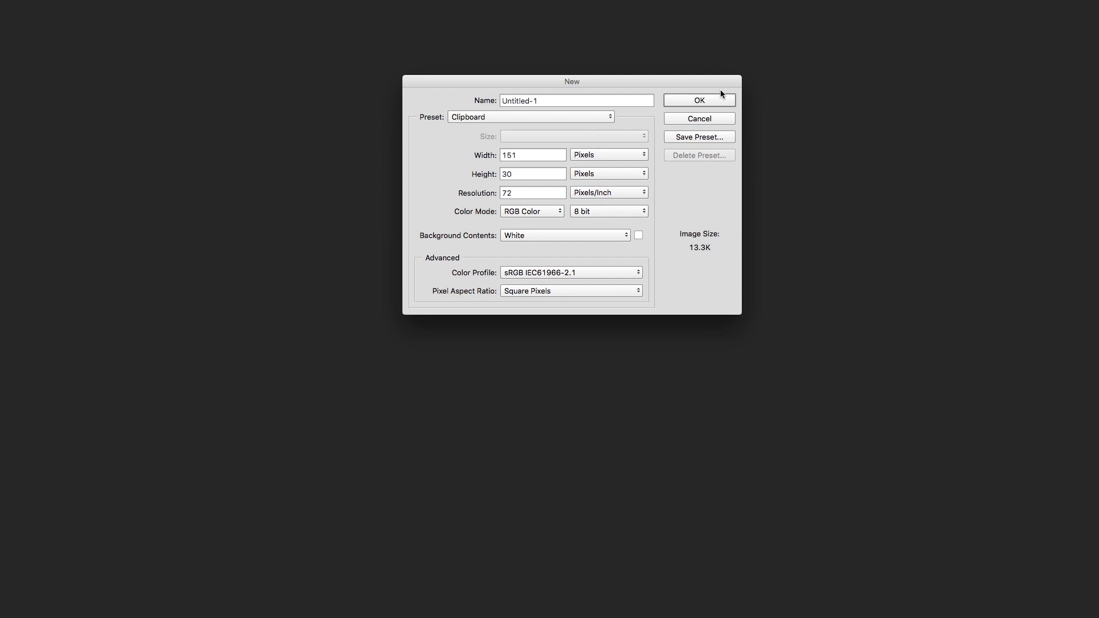
Create a new document 17 inches wide and 14 inches high at 300 pixels/inch in RGB Color with a white background.
{"action": "left_click_drag", "start_coordinate": [553, 81], "coordinate": [512, 52]}
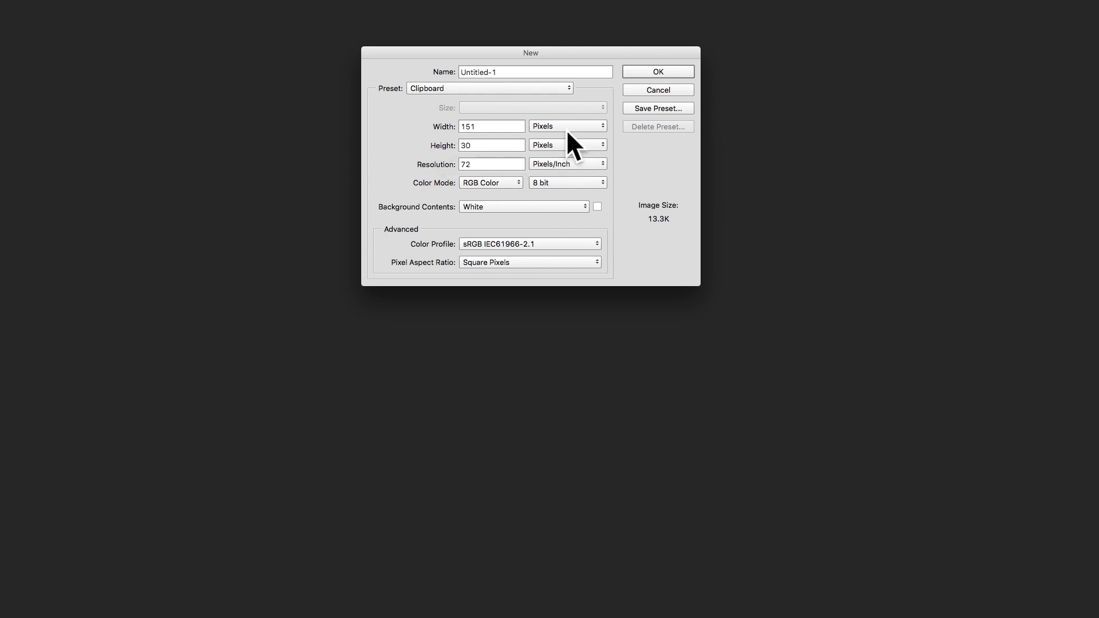
{"action": "double_click", "coordinate": [491, 162]}
{"action": "type", "text": "300"}
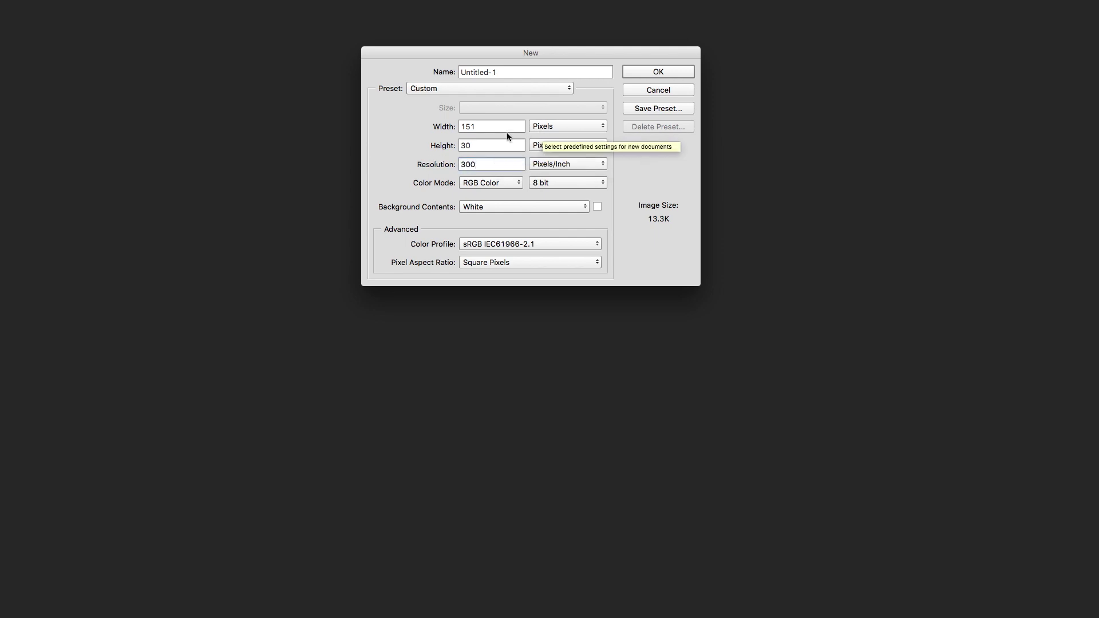
{"action": "left_click", "coordinate": [550, 128]}
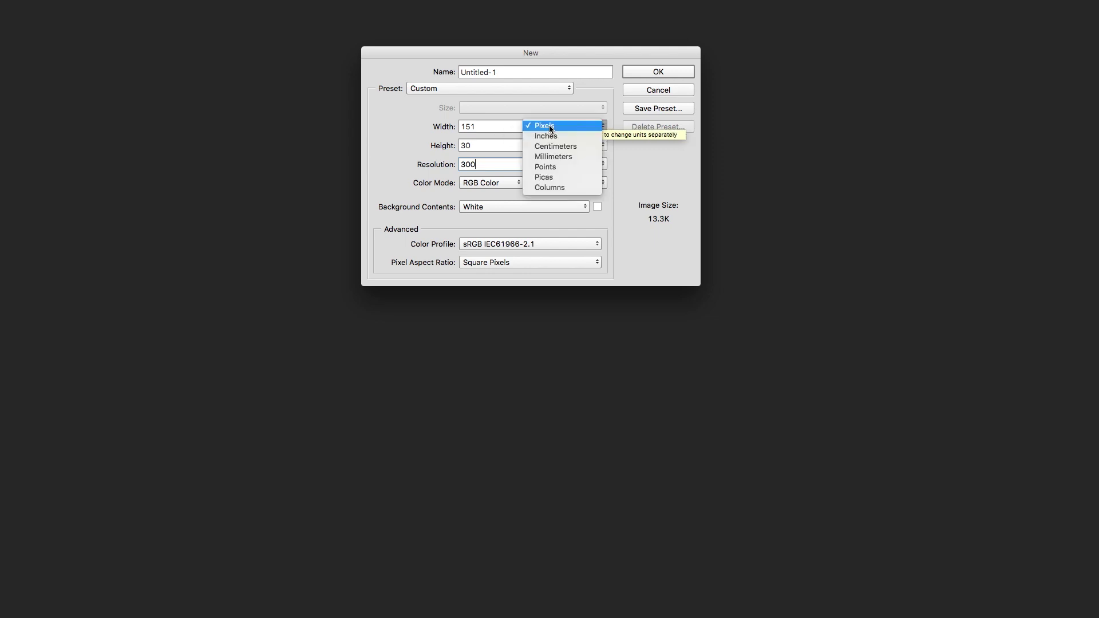
{"action": "left_click", "coordinate": [548, 134]}
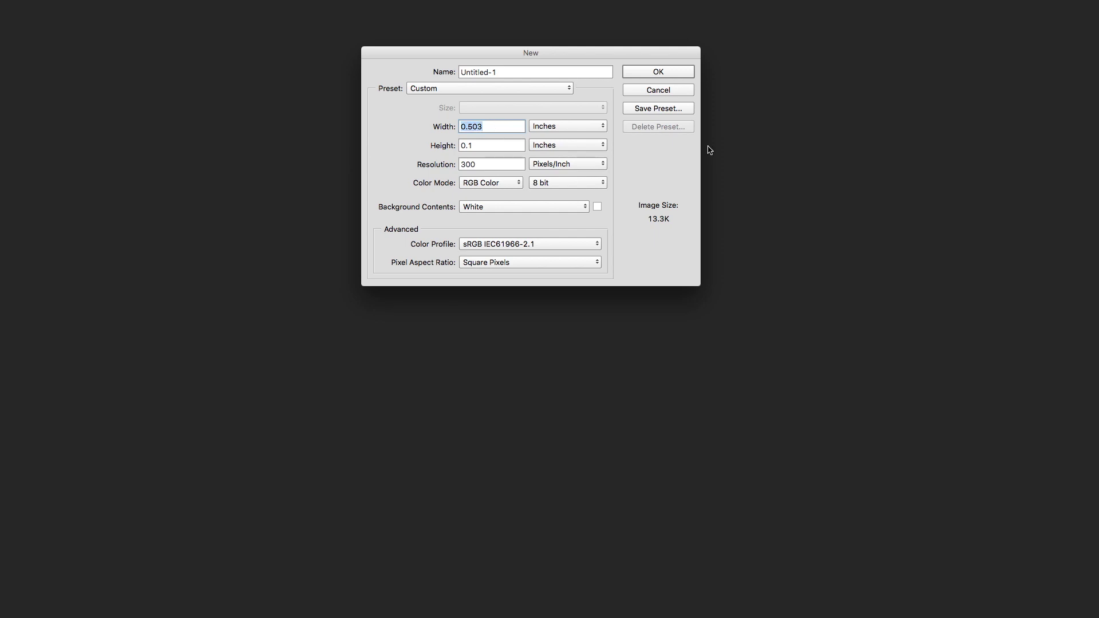
{"action": "type", "text": "17"}
{"action": "key", "text": "Tab"}
{"action": "type", "text": "14"}
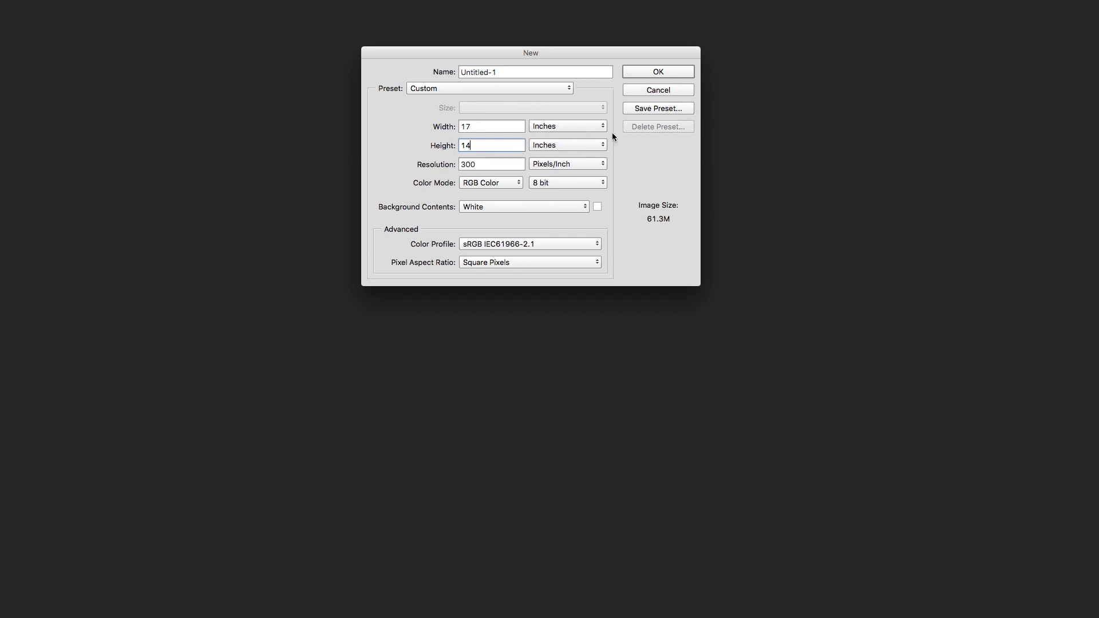
{"action": "key", "text": "Tab"}
{"action": "left_click_drag", "start_coordinate": [609, 50], "coordinate": [616, 51]}
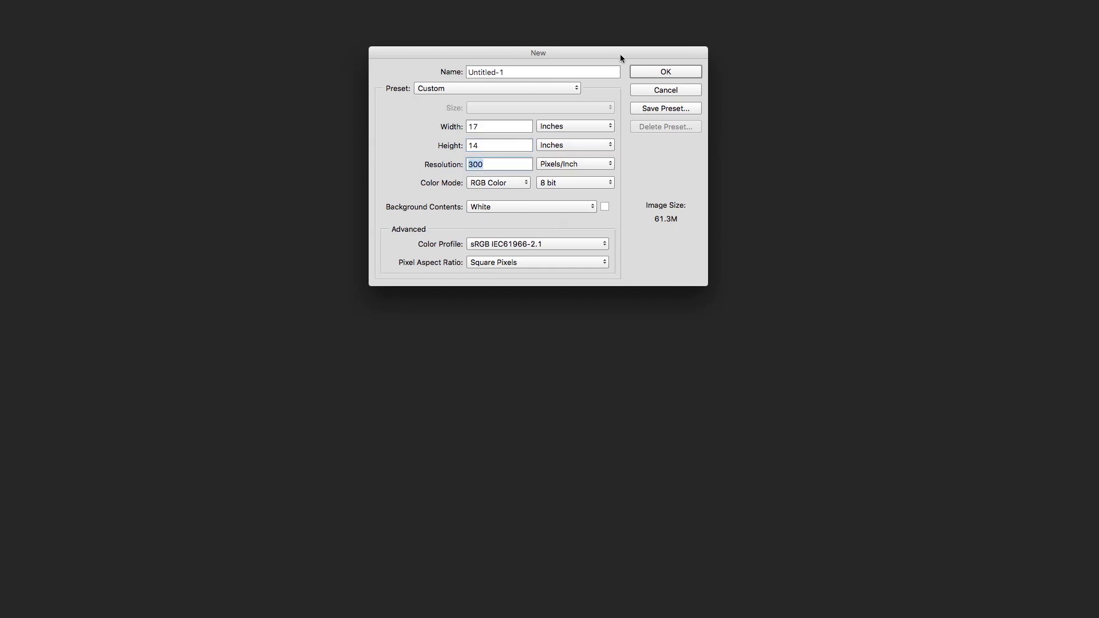
{"action": "left_click", "coordinate": [680, 72]}
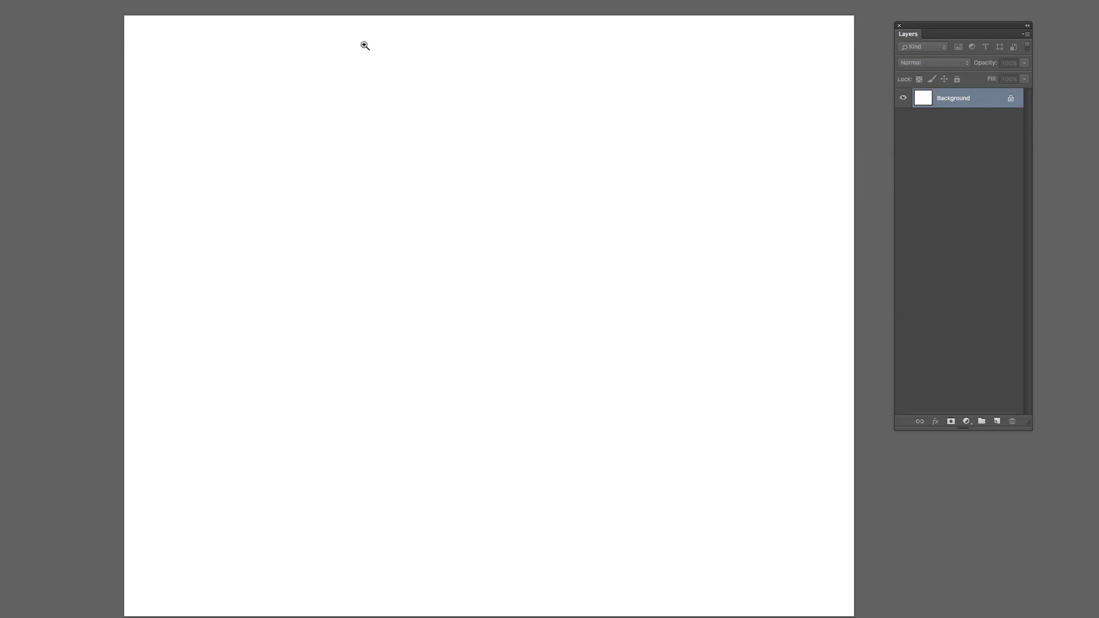
Place the scan with the facial expressions as a layer above the Background and show the canvas in full-screen mode.
{"action": "mouse_move", "coordinate": [115, 0]}
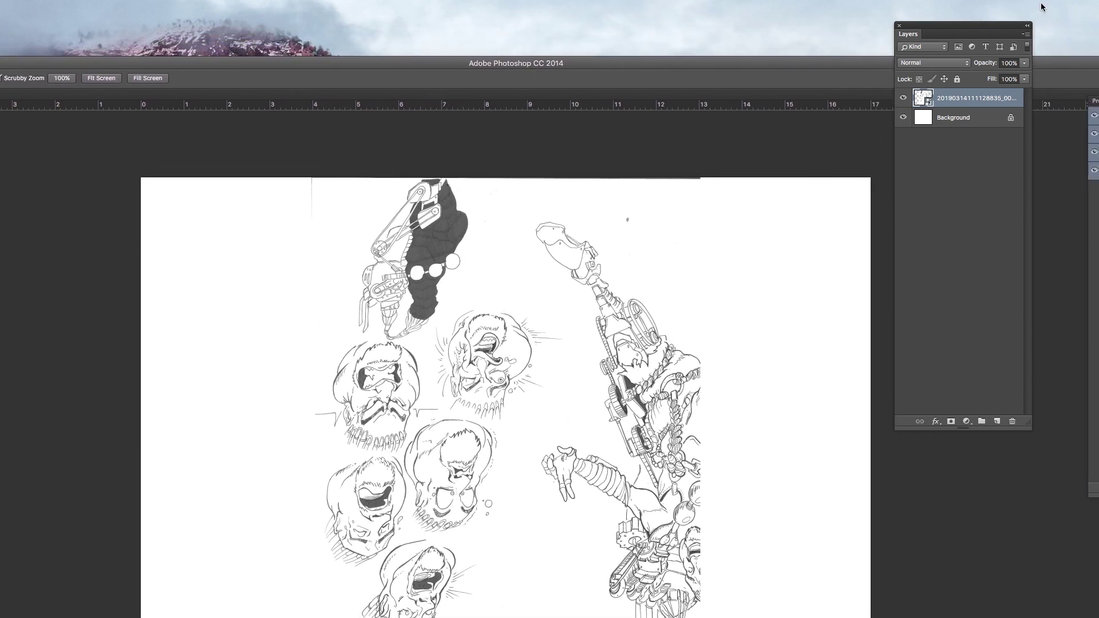
{"action": "left_click_drag", "start_coordinate": [929, 10], "coordinate": [1098, 17]}
{"action": "key", "text": "f"}
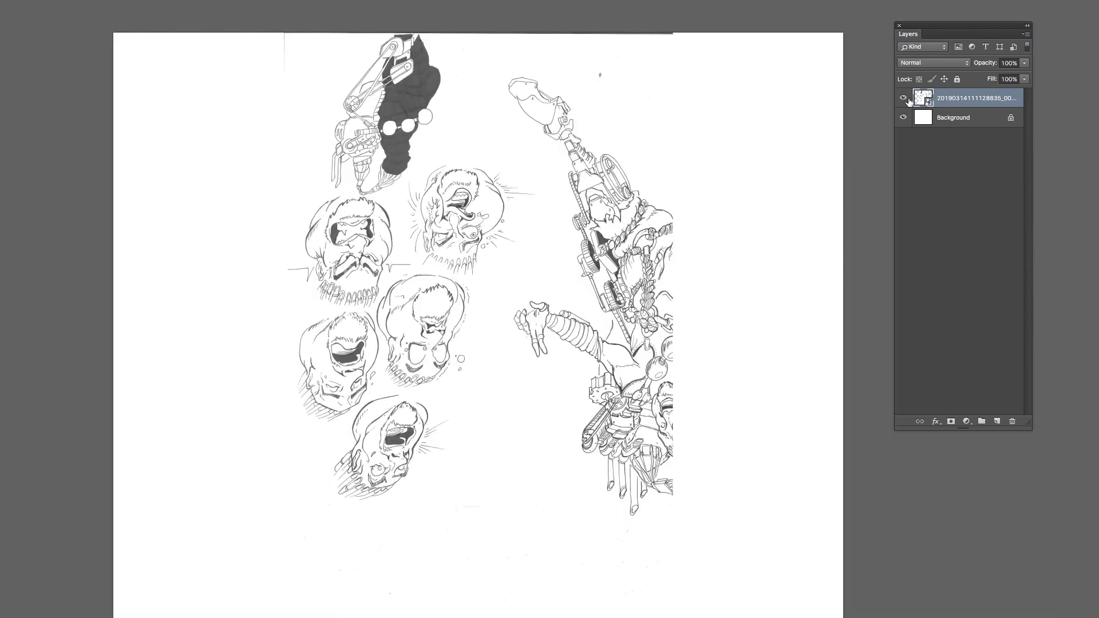
{"action": "left_click", "coordinate": [905, 98]}
{"action": "left_click", "coordinate": [905, 99]}
Rotate the expressions scan upright by 180 degrees and move it to the right part of the canvas.
{"action": "key", "text": "ctrl+t"}
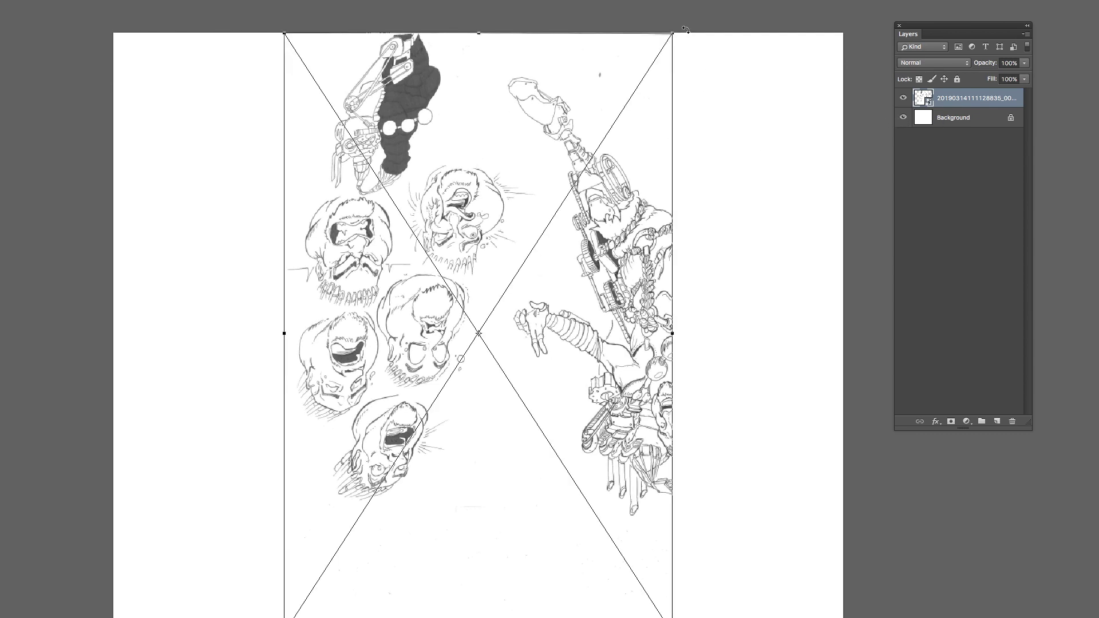
{"action": "left_click_drag", "start_coordinate": [685, 29], "coordinate": [360, 523]}
{"action": "left_click_drag", "start_coordinate": [560, 321], "coordinate": [710, 273]}
{"action": "key", "text": "Return"}
Place the second scan with the full-body figure as a new top layer on the left part of the canvas.
{"action": "key", "text": "F7"}
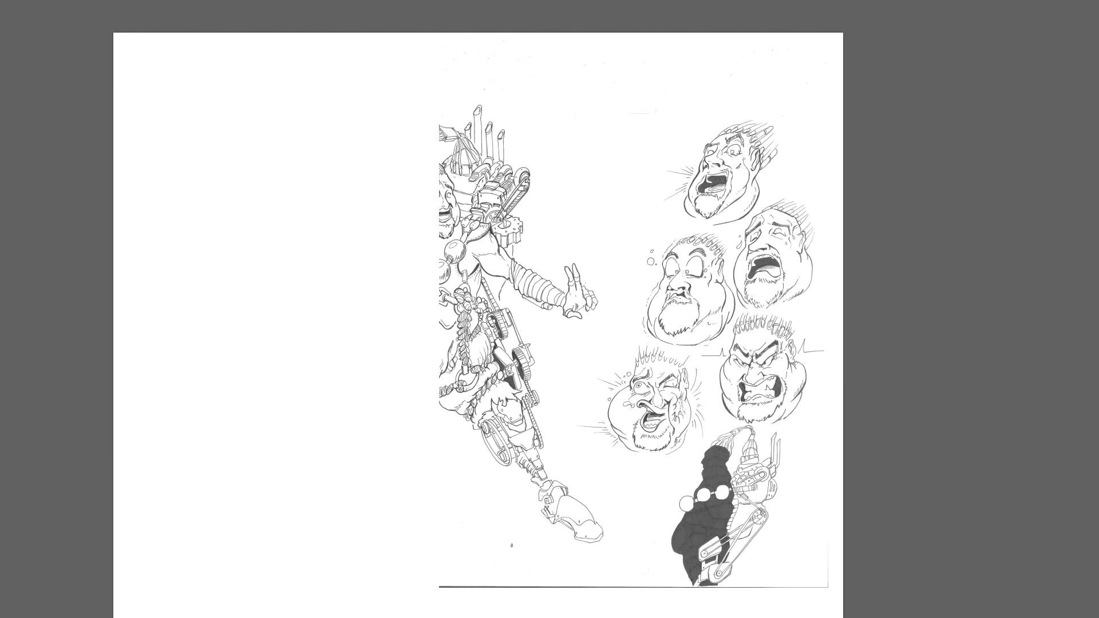
{"action": "left_click_drag", "start_coordinate": [484, 347], "coordinate": [338, 327]}
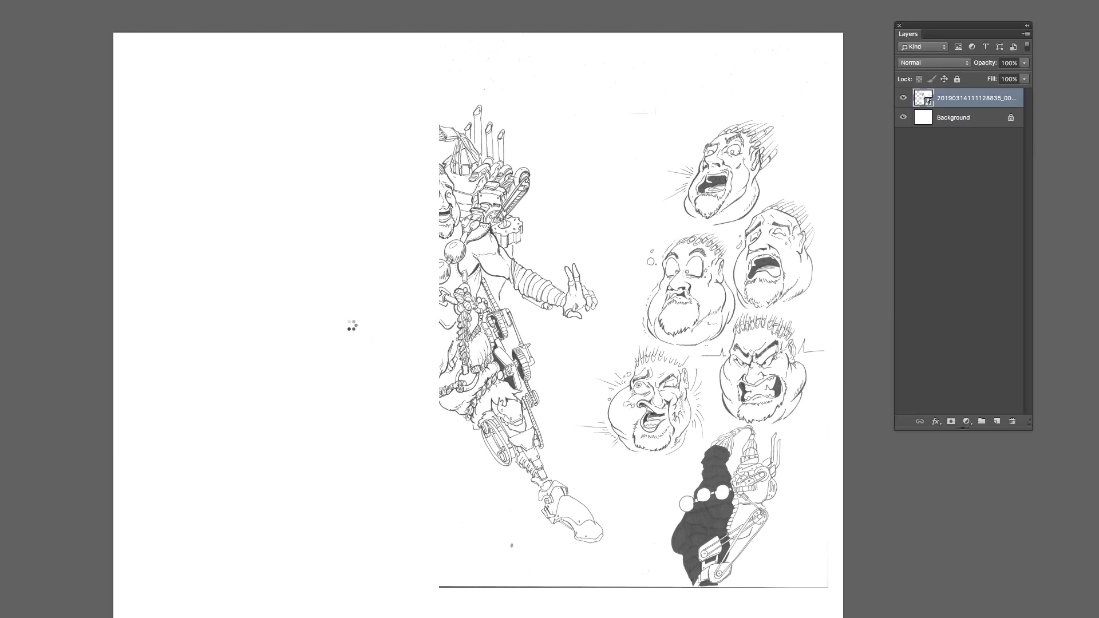
{"action": "left_click_drag", "start_coordinate": [476, 241], "coordinate": [349, 283]}
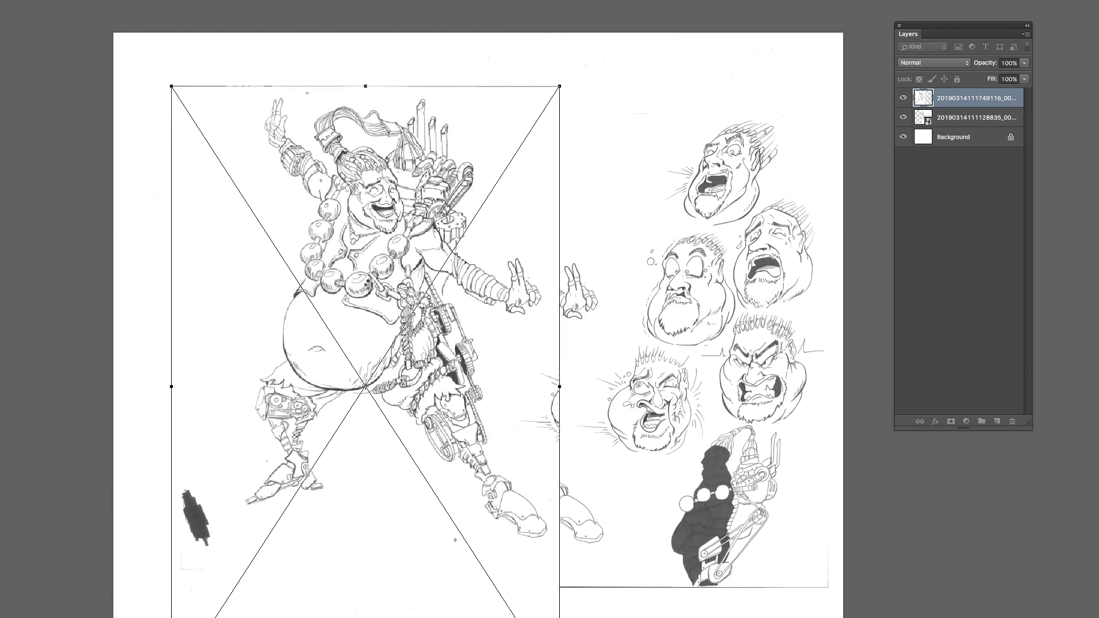
{"action": "key", "text": "Return"}
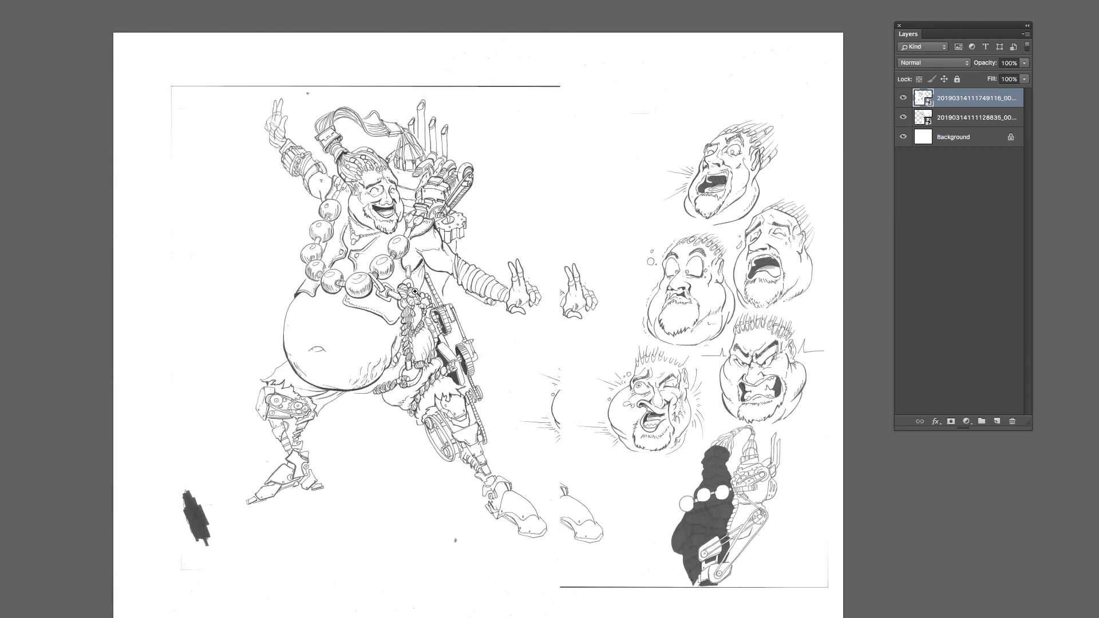
Try different positions for the full-body figure scan over the duplicate hand and foot in the scan beneath it.
{"action": "mouse_move", "coordinate": [404, 299]}
{"action": "left_mouse_down"}
{"action": "mouse_move", "coordinate": [457, 299]}
{"action": "mouse_move", "coordinate": [435, 303]}
{"action": "left_mouse_up"}
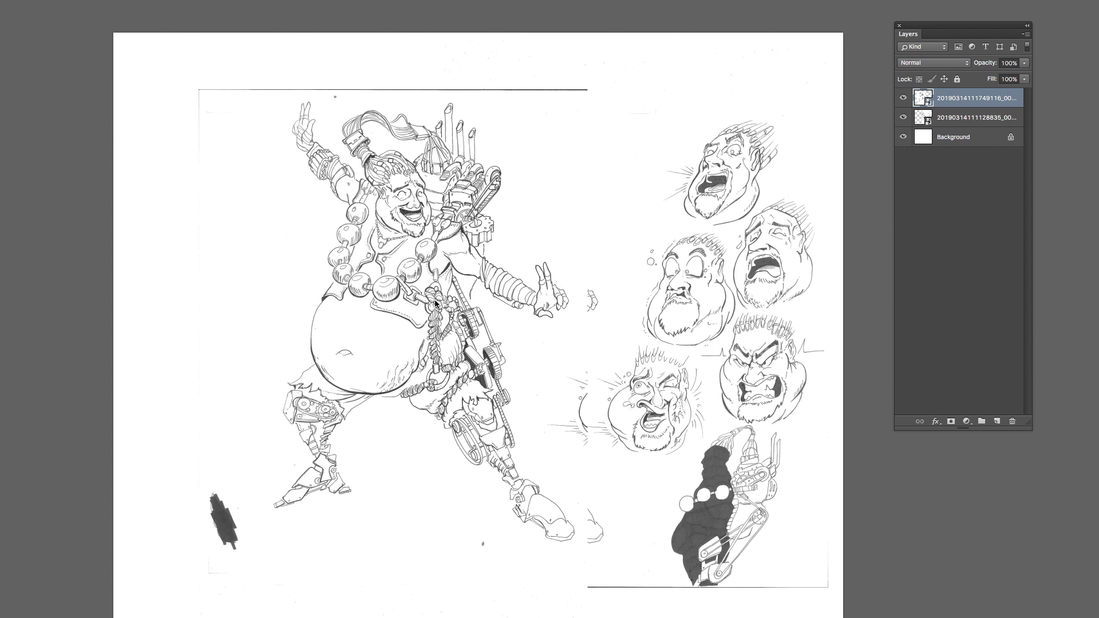
{"action": "left_click_drag", "start_coordinate": [384, 306], "coordinate": [413, 305]}
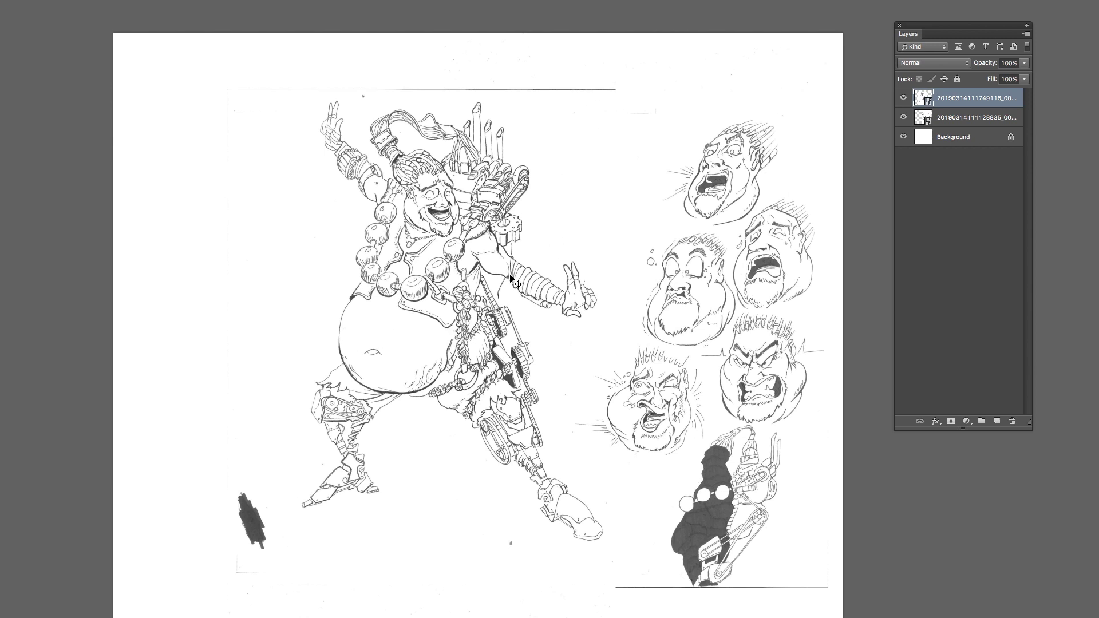
{"action": "mouse_move", "coordinate": [517, 278]}
{"action": "left_mouse_down"}
{"action": "mouse_move", "coordinate": [461, 263]}
{"action": "mouse_move", "coordinate": [450, 235]}
{"action": "mouse_move", "coordinate": [497, 239]}
{"action": "mouse_move", "coordinate": [293, 288]}
{"action": "mouse_move", "coordinate": [505, 279]}
{"action": "left_mouse_up"}
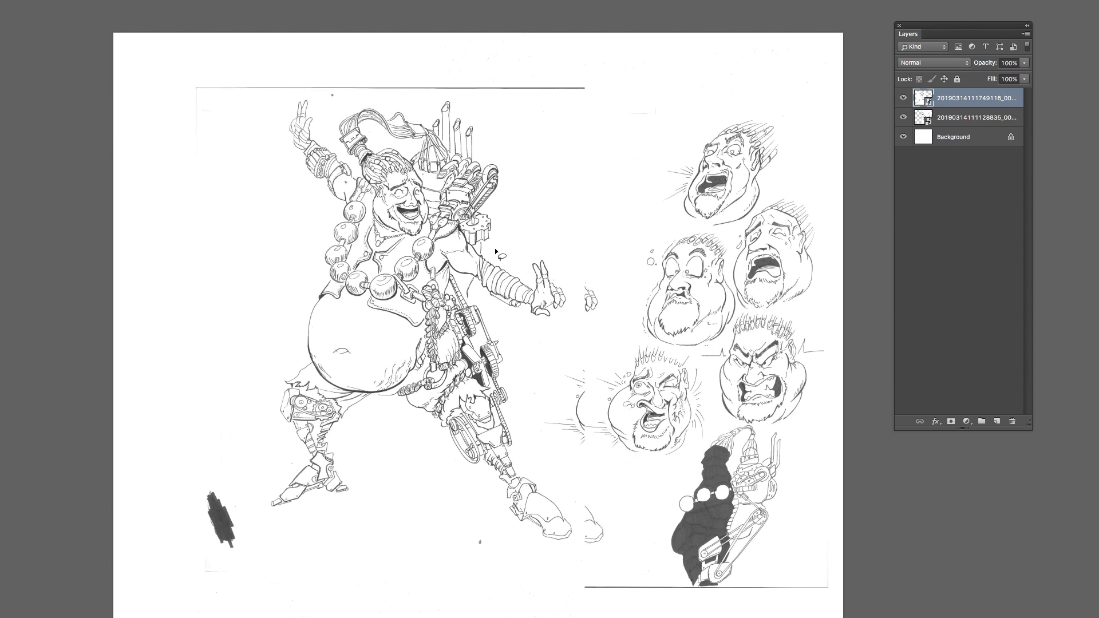
{"action": "left_click_drag", "start_coordinate": [461, 247], "coordinate": [488, 256]}
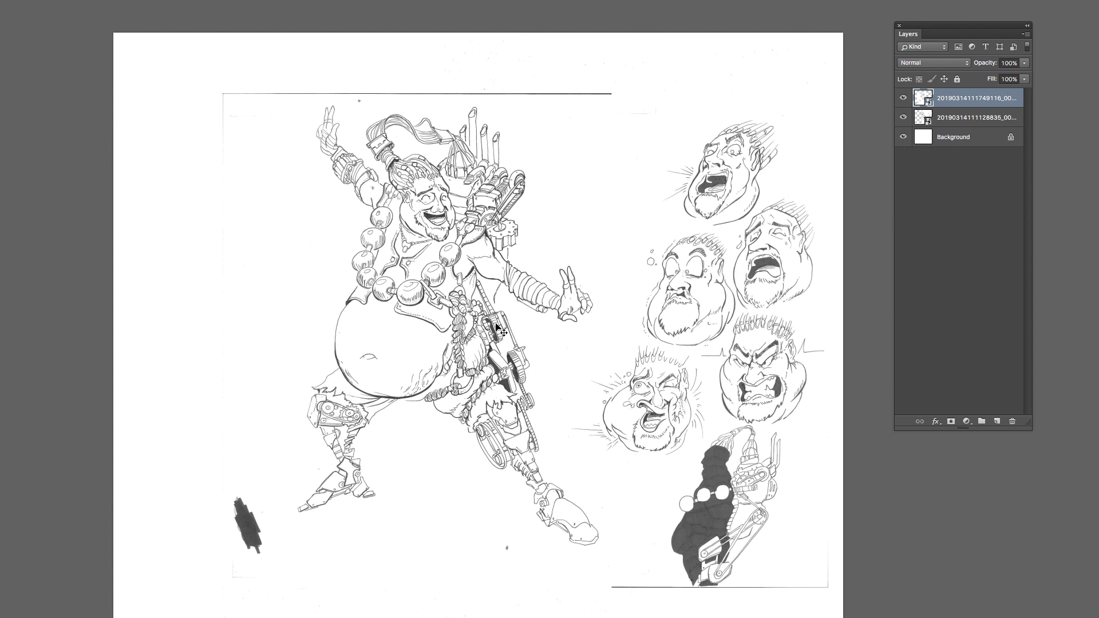
{"action": "mouse_move", "coordinate": [482, 324]}
{"action": "left_mouse_down"}
{"action": "mouse_move", "coordinate": [476, 307]}
{"action": "mouse_move", "coordinate": [456, 306]}
{"action": "mouse_move", "coordinate": [484, 324]}
{"action": "mouse_move", "coordinate": [450, 298]}
{"action": "left_mouse_up"}
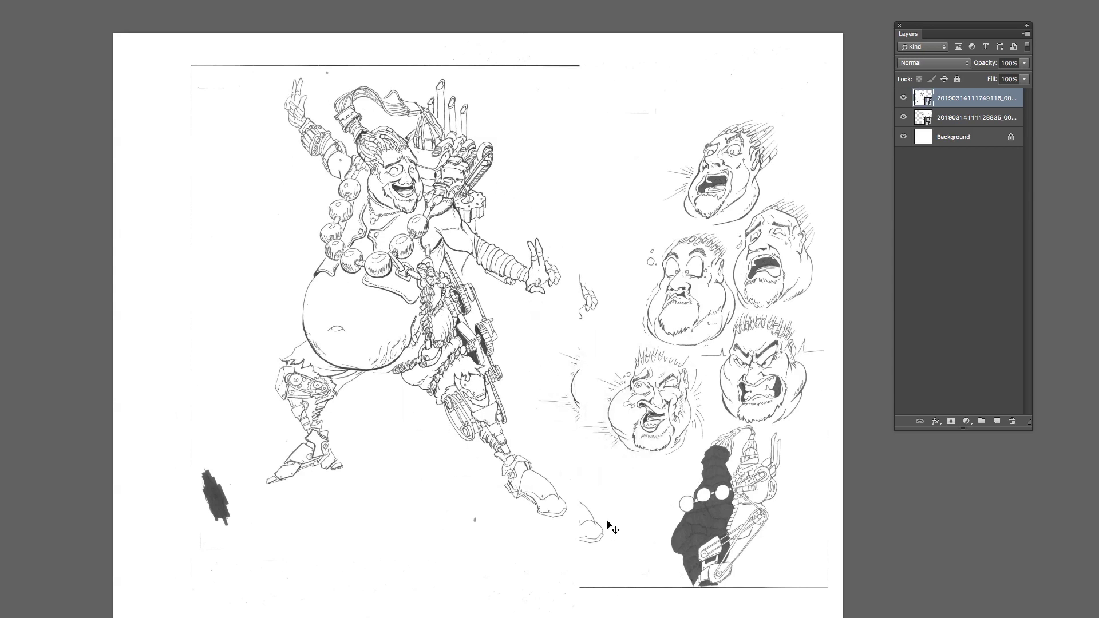
Rasterize both placed scan layers so their pixels can be edited directly.
{"action": "left_click", "coordinate": [980, 120]}
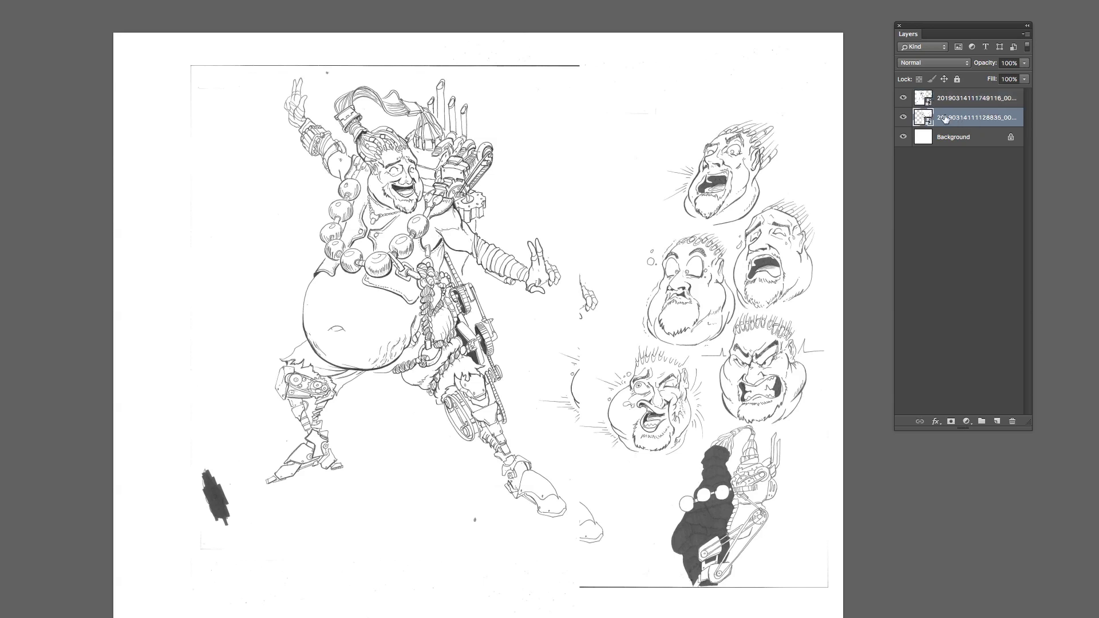
{"action": "left_click", "coordinate": [949, 99]}
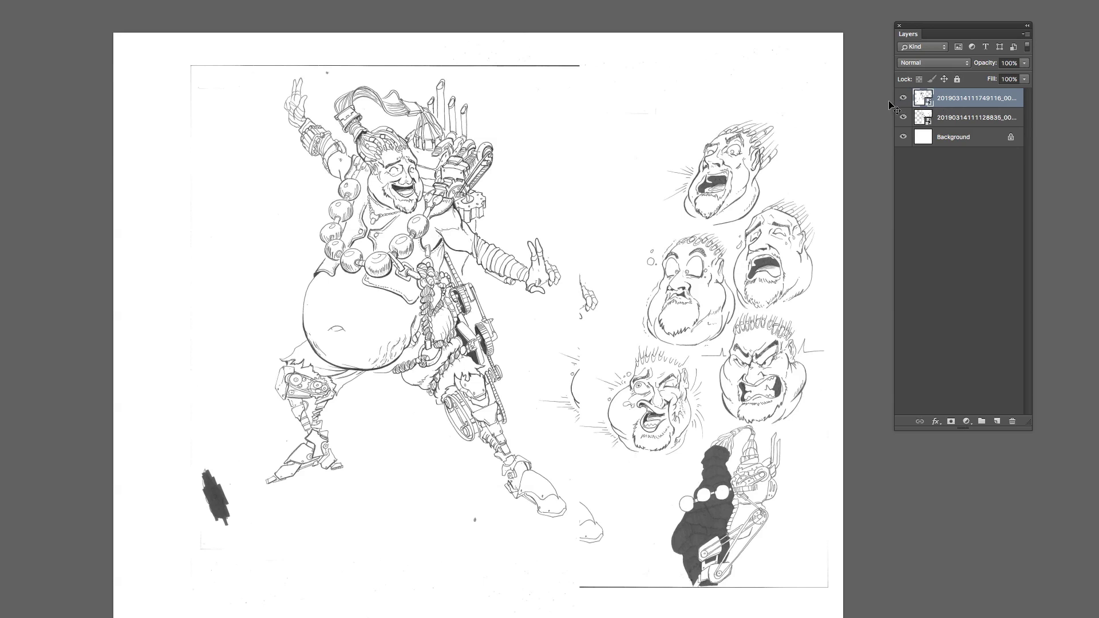
{"action": "left_click", "coordinate": [953, 116]}
{"action": "left_click", "coordinate": [950, 103]}
{"action": "right_click", "coordinate": [960, 105]}
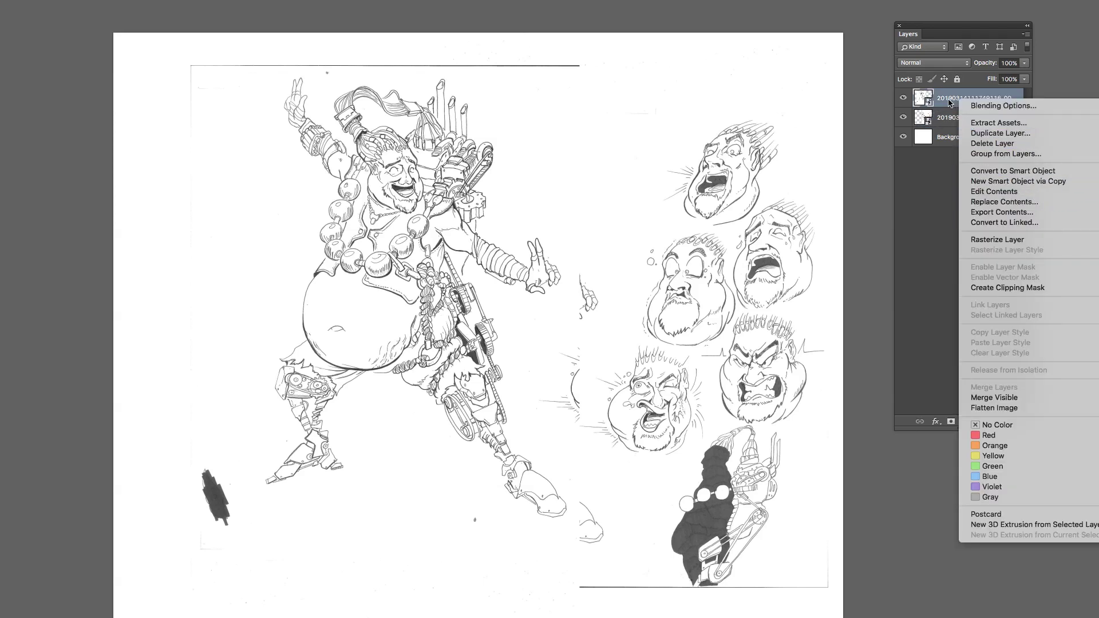
{"action": "left_click", "coordinate": [1007, 241]}
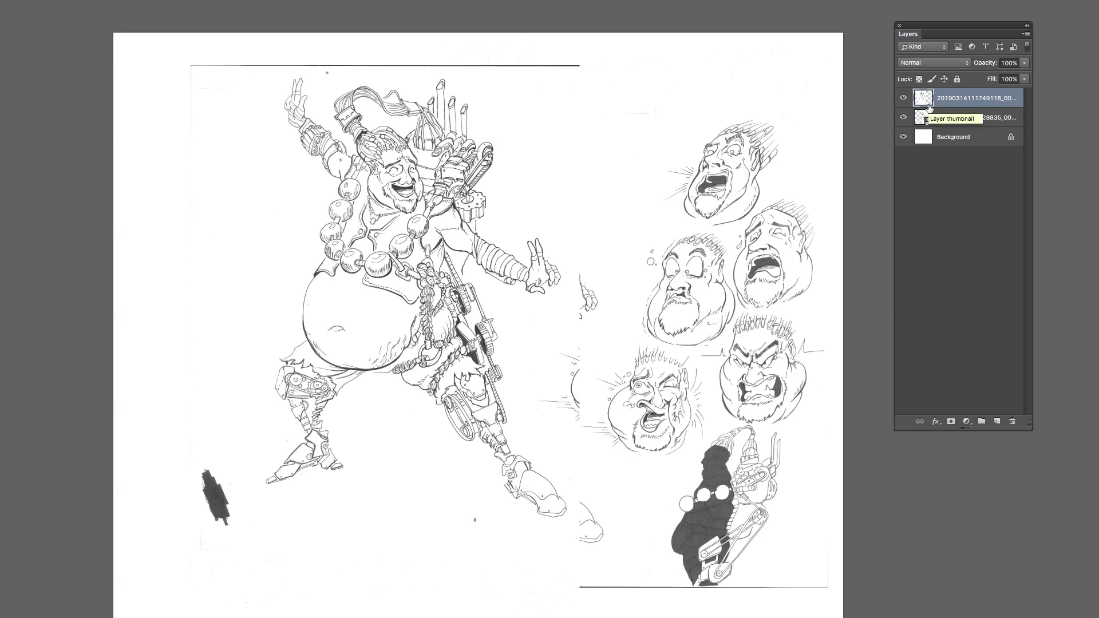
{"action": "left_click", "coordinate": [960, 119]}
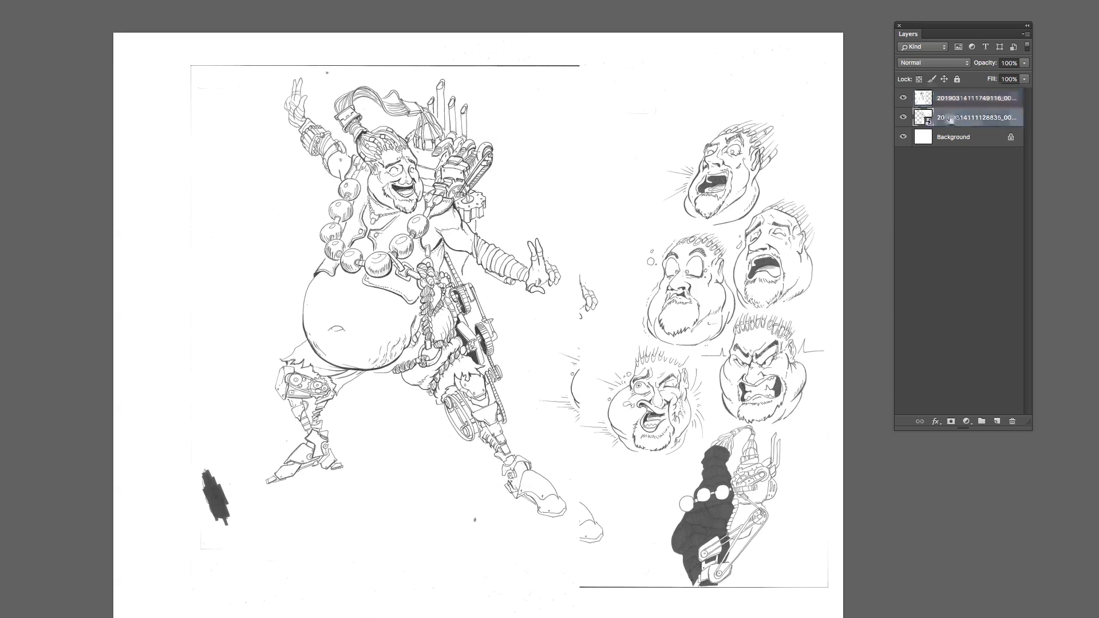
{"action": "right_click", "coordinate": [951, 117]}
{"action": "left_click", "coordinate": [1021, 257]}
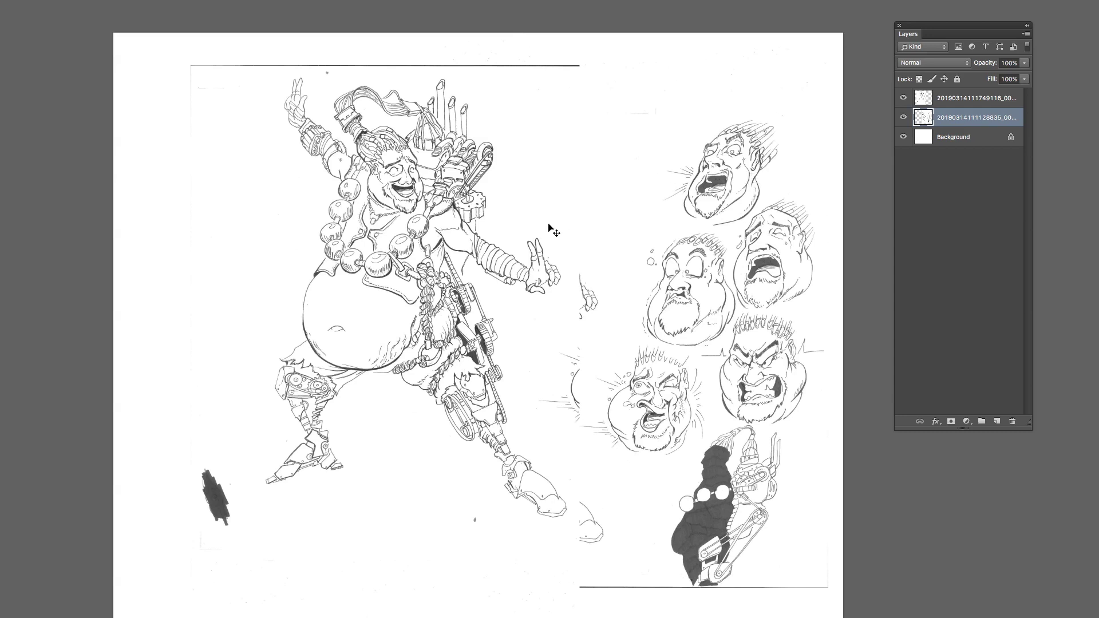
Shift the expressions scan slightly up and left, and align the figure scan over its duplicate hand and foot.
{"action": "left_click_drag", "start_coordinate": [519, 246], "coordinate": [499, 270]}
{"action": "left_click_drag", "start_coordinate": [713, 342], "coordinate": [689, 313]}
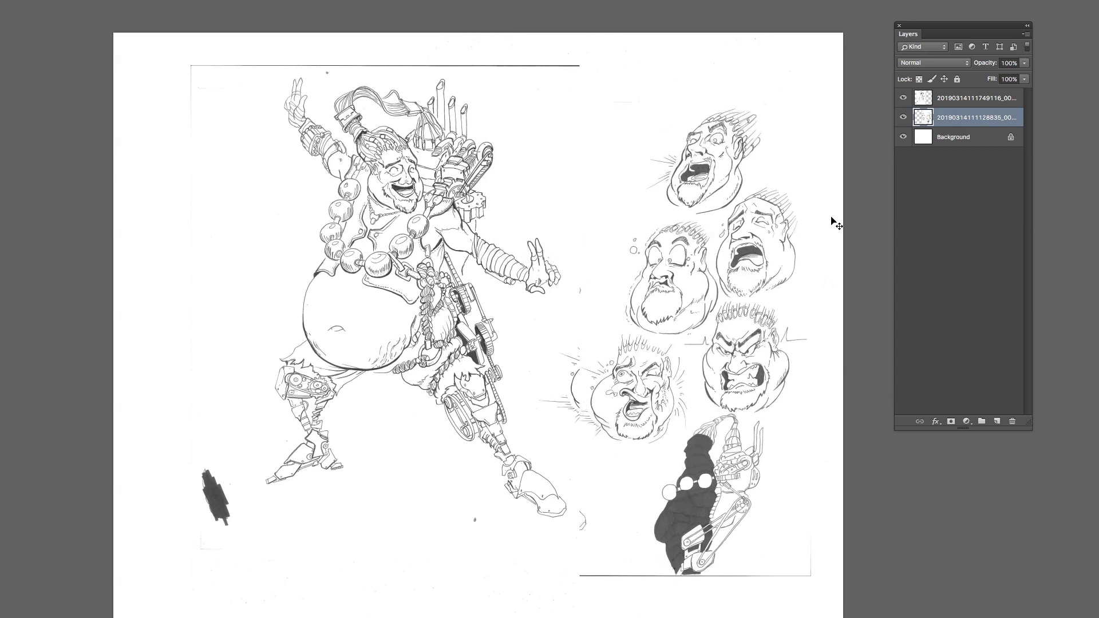
{"action": "left_click", "coordinate": [976, 95]}
{"action": "mouse_move", "coordinate": [423, 304]}
{"action": "left_mouse_down"}
{"action": "mouse_move", "coordinate": [431, 315]}
{"action": "mouse_move", "coordinate": [438, 260]}
{"action": "mouse_move", "coordinate": [395, 275]}
{"action": "mouse_move", "coordinate": [422, 290]}
{"action": "mouse_move", "coordinate": [409, 289]}
{"action": "left_mouse_up"}
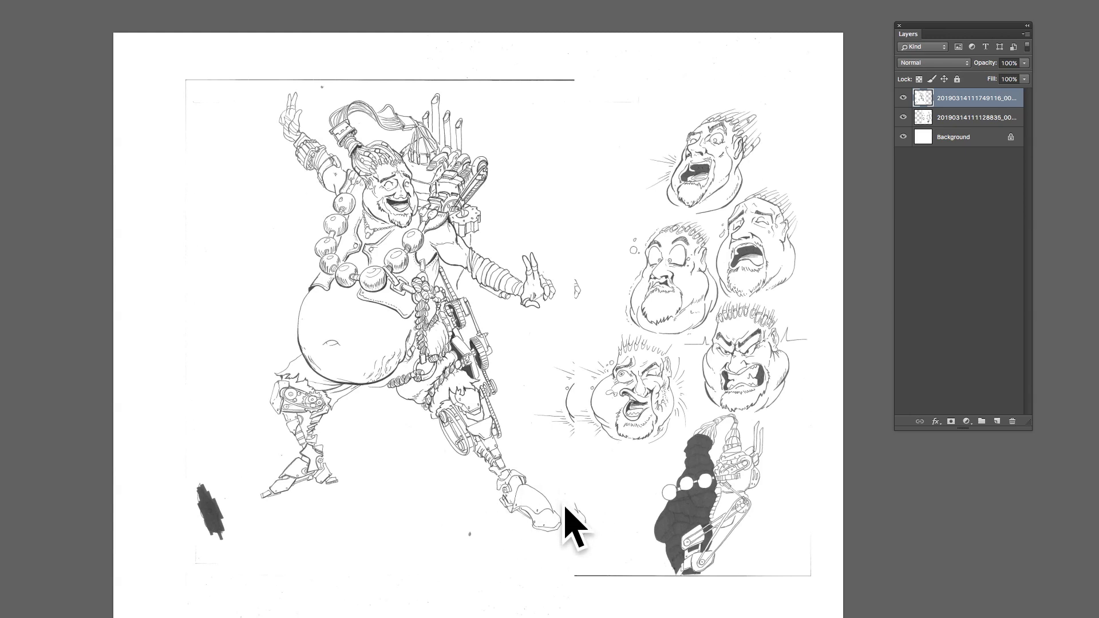
{"action": "left_click_drag", "start_coordinate": [415, 417], "coordinate": [435, 417]}
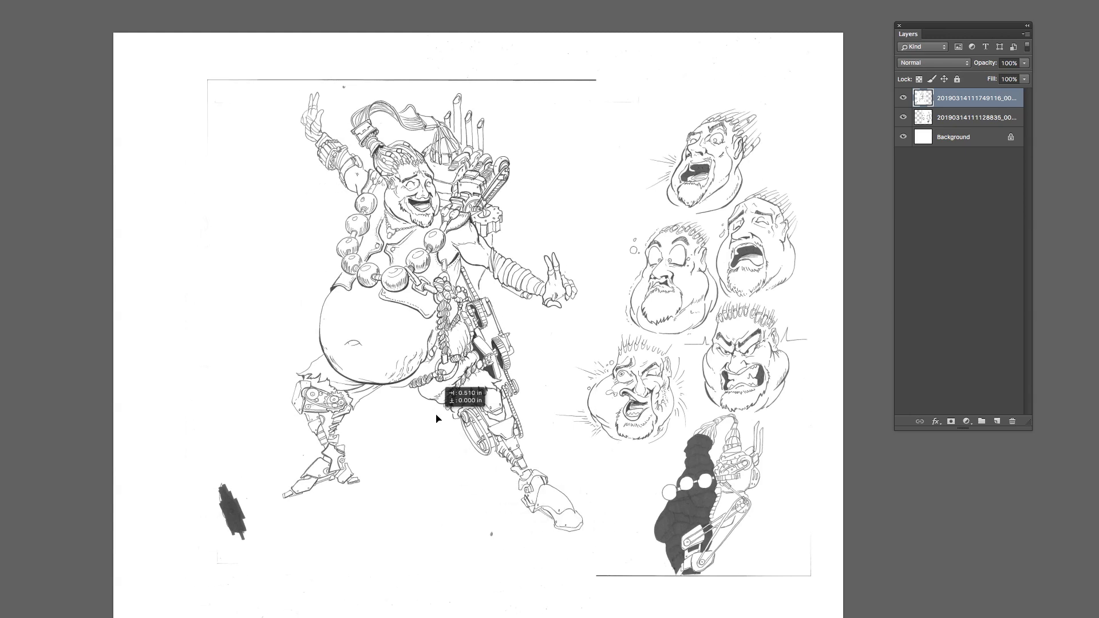
{"action": "left_click_drag", "start_coordinate": [437, 418], "coordinate": [438, 416]}
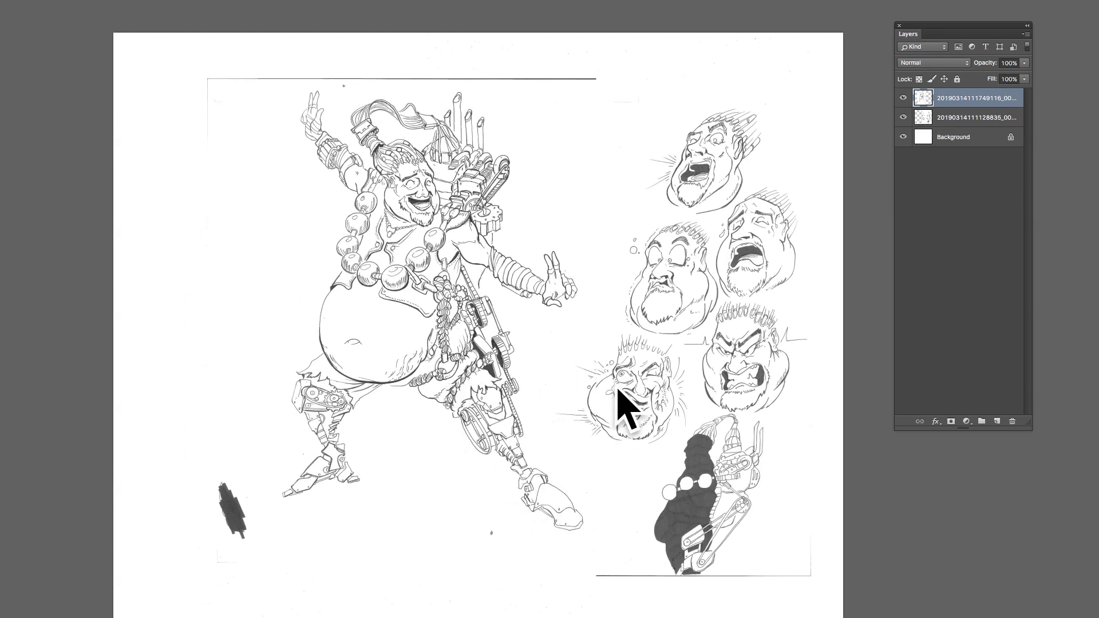
Erase the overlapping edge of the figure scan that covers the lower-left face, using an enlarged eraser brush.
{"action": "key", "text": "m"}
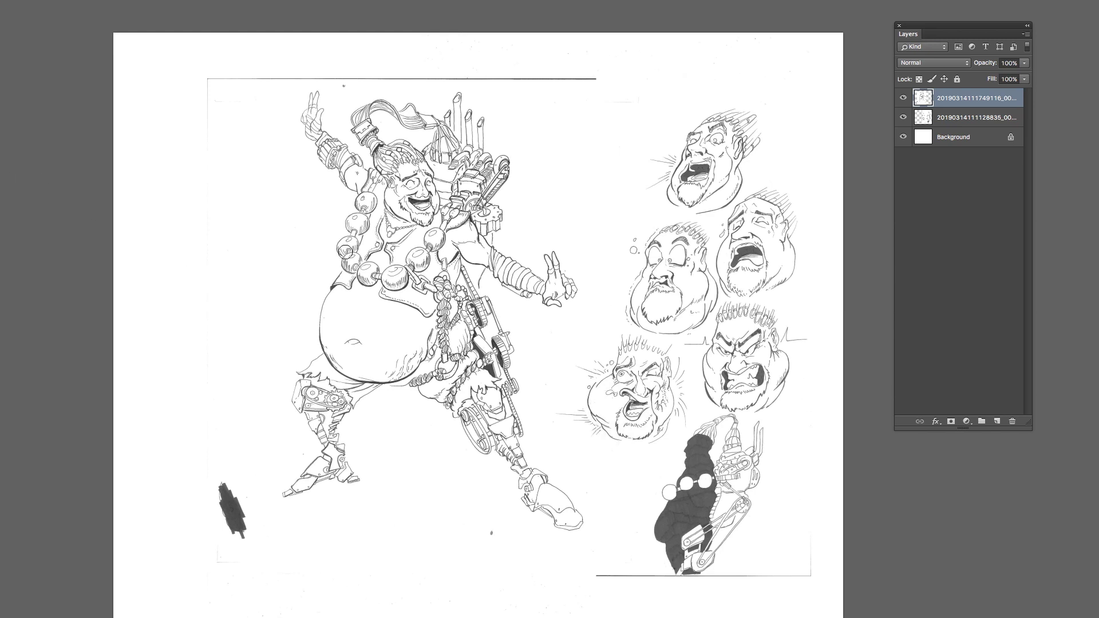
{"action": "key", "text": "]"}
{"action": "key", "text": "]"}
{"action": "key", "text": "]"}
{"action": "key", "text": "]"}
{"action": "key", "text": "]"}
{"action": "key", "text": "]"}
{"action": "key", "text": "]"}
{"action": "mouse_move", "coordinate": [610, 366]}
{"action": "left_mouse_down"}
{"action": "mouse_move", "coordinate": [578, 386]}
{"action": "mouse_move", "coordinate": [584, 416]}
{"action": "left_mouse_up"}
Erase the scan border lines along the right and bottom edges of the expressions layer, reducing the brush for the bottom line.
{"action": "left_click", "coordinate": [966, 118]}
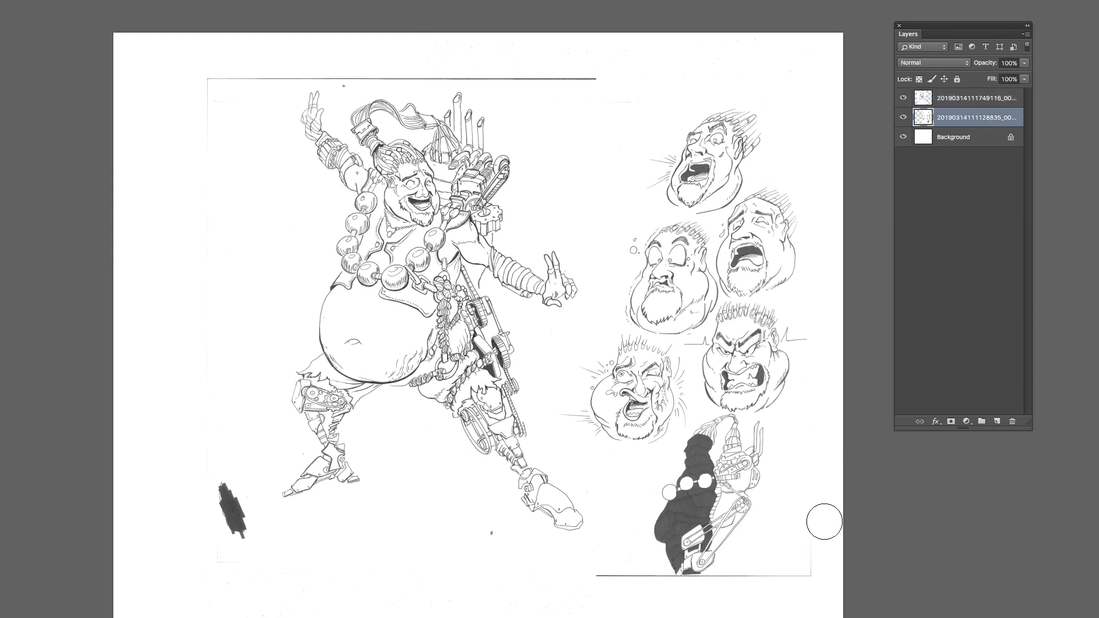
{"action": "mouse_move", "coordinate": [825, 522]}
{"action": "left_mouse_down"}
{"action": "mouse_move", "coordinate": [810, 574]}
{"action": "mouse_move", "coordinate": [742, 589]}
{"action": "left_mouse_up"}
{"action": "key", "text": "bracketleft"}
{"action": "key", "text": "bracketleft"}
{"action": "key", "text": "bracketleft"}
{"action": "key", "text": "bracketleft"}
{"action": "left_click_drag", "start_coordinate": [716, 578], "coordinate": [592, 579]}
Erase the scan border lines, the black scribble and the stray speck around the figure on the figure scan layer.
{"action": "left_click", "coordinate": [985, 99]}
{"action": "left_click_drag", "start_coordinate": [443, 79], "coordinate": [611, 79]}
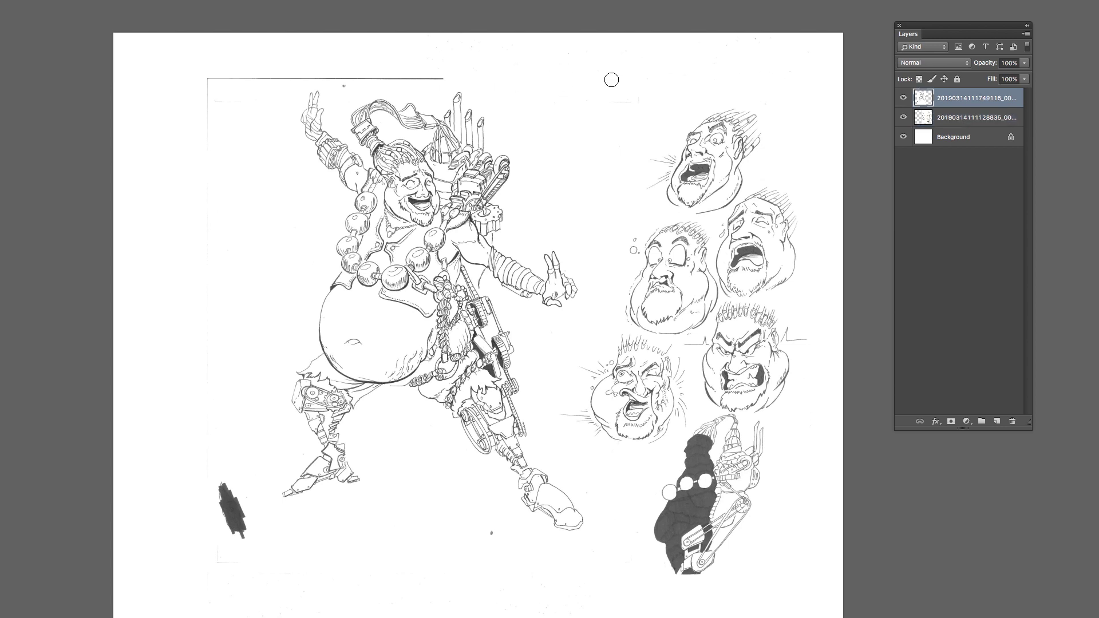
{"action": "left_click_drag", "start_coordinate": [465, 75], "coordinate": [147, 65]}
{"action": "mouse_move", "coordinate": [222, 487]}
{"action": "left_mouse_down"}
{"action": "mouse_move", "coordinate": [227, 508]}
{"action": "mouse_move", "coordinate": [241, 505]}
{"action": "mouse_move", "coordinate": [229, 551]}
{"action": "left_mouse_up"}
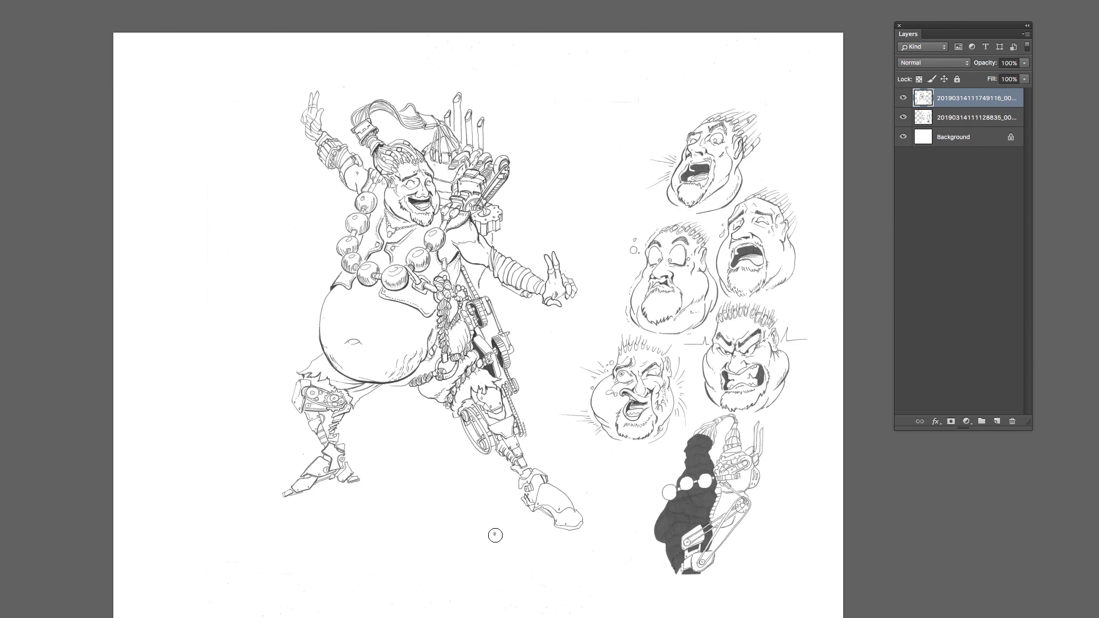
{"action": "left_click", "coordinate": [959, 120]}
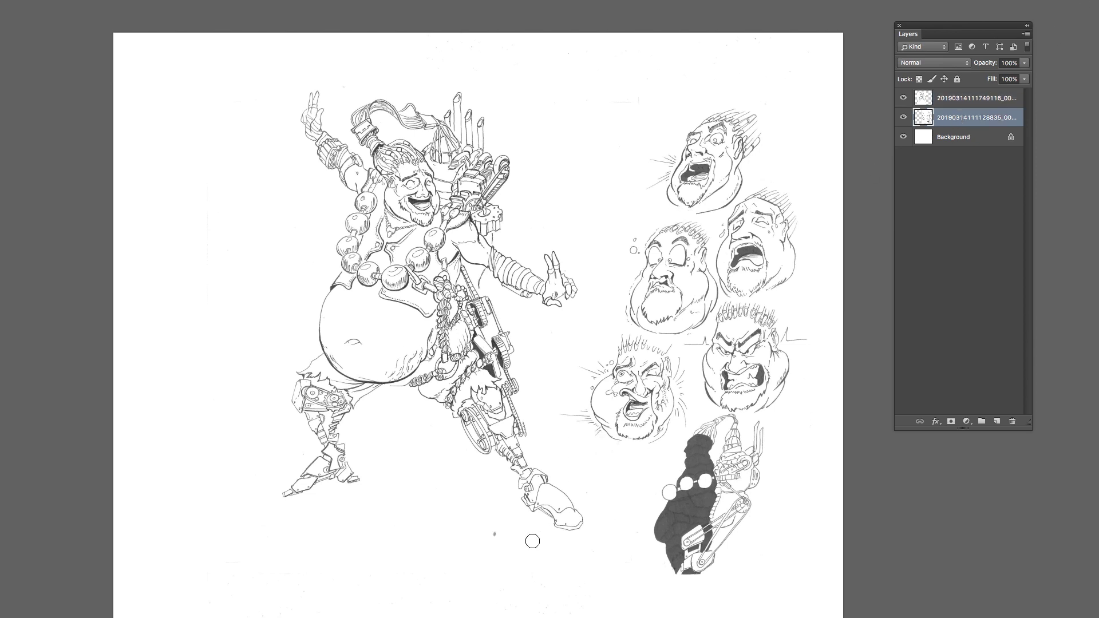
{"action": "left_click", "coordinate": [956, 102]}
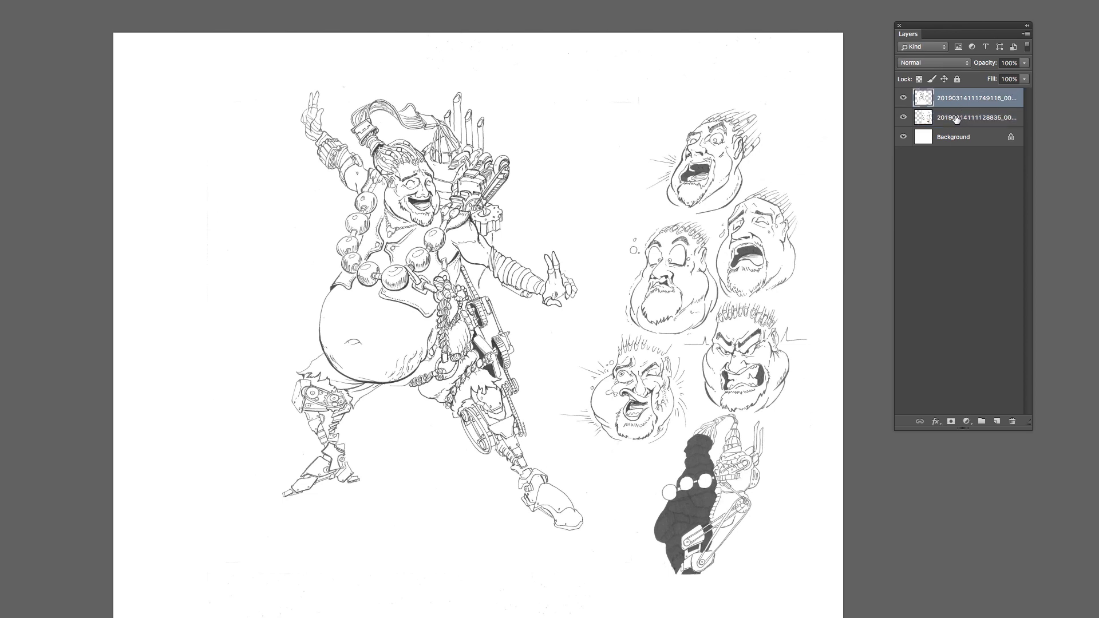
Merge the two scan layers into one layer above the Background and compare the artwork with its visibility toggled.
{"action": "left_click", "coordinate": [956, 119], "text": "shift"}
{"action": "right_click", "coordinate": [957, 98]}
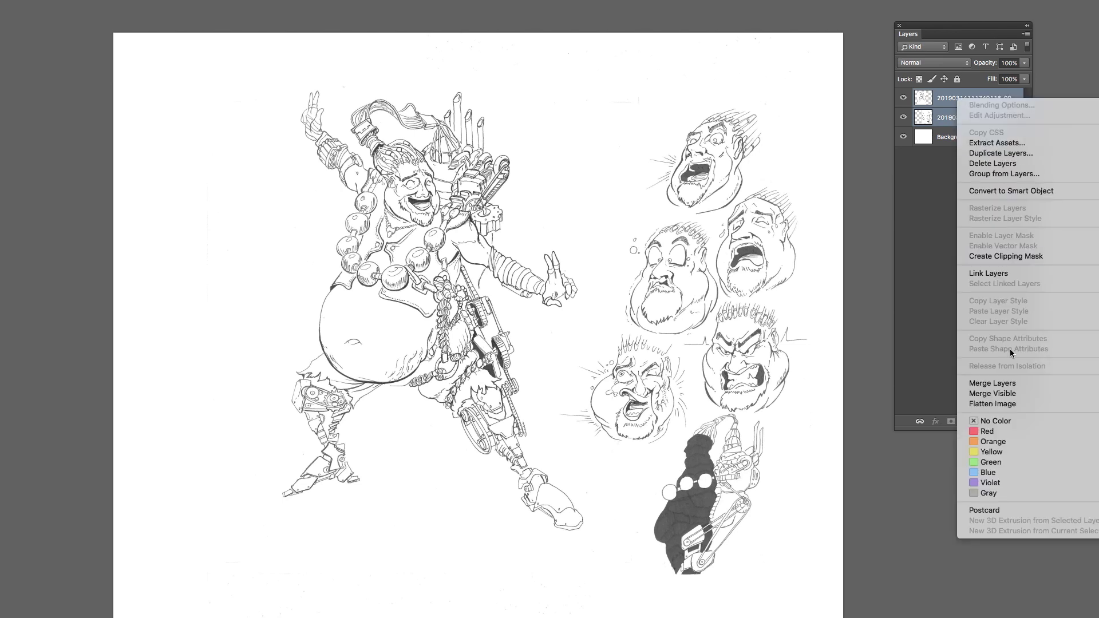
{"action": "left_click", "coordinate": [1011, 388]}
{"action": "left_click", "coordinate": [905, 99]}
{"action": "left_click", "coordinate": [905, 99]}
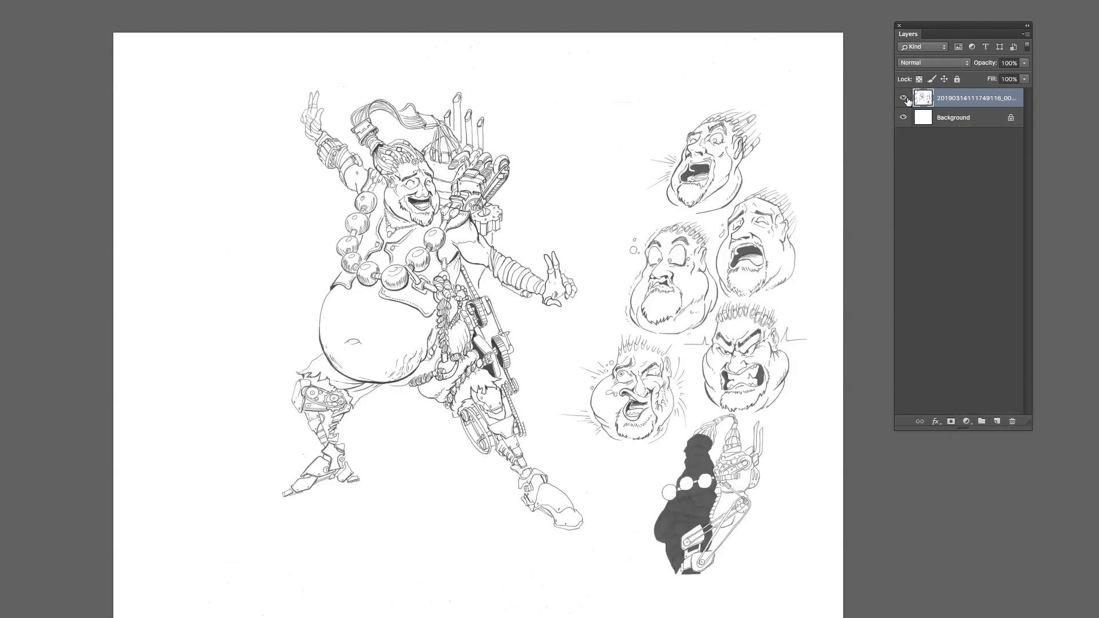
Enlarge the merged drawing layer proportionally in two stages with Free Transform and reposition it to fill the canvas.
{"action": "key", "text": "super+minus"}
{"action": "left_click_drag", "start_coordinate": [481, 239], "coordinate": [452, 241]}
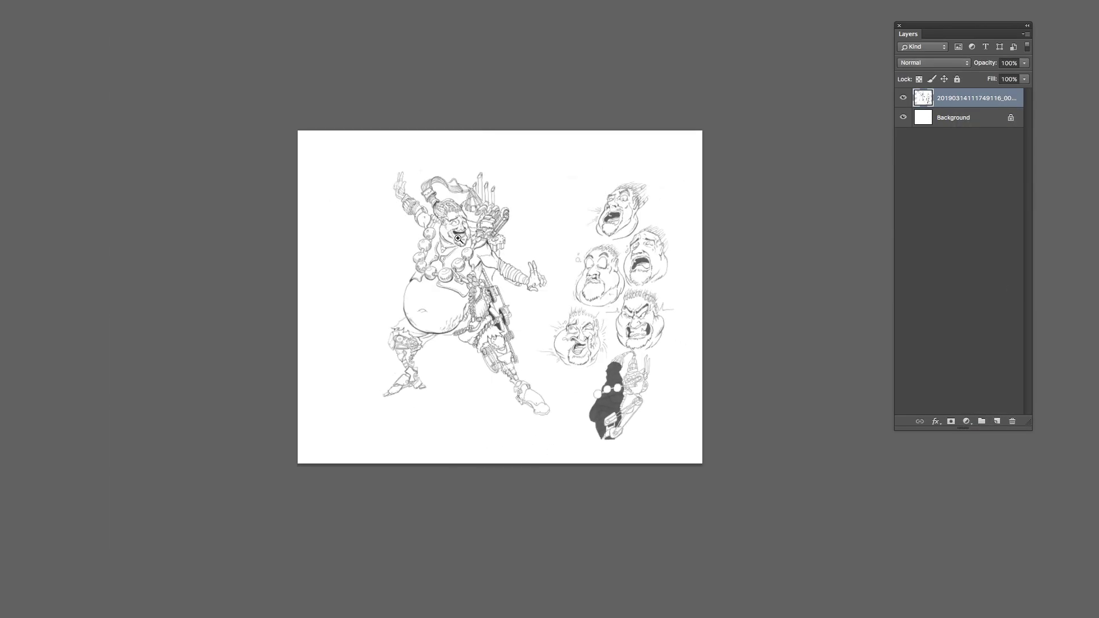
{"action": "key", "text": "ctrl+t"}
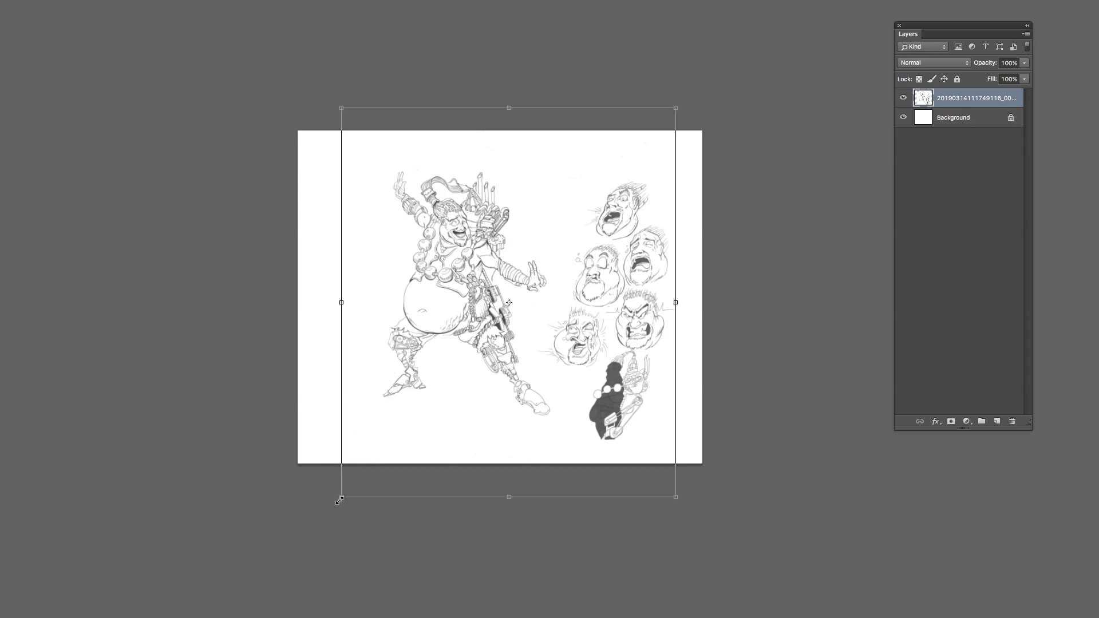
{"action": "left_click_drag", "start_coordinate": [340, 500], "coordinate": [311, 528]}
{"action": "left_click_drag", "start_coordinate": [437, 393], "coordinate": [436, 372]}
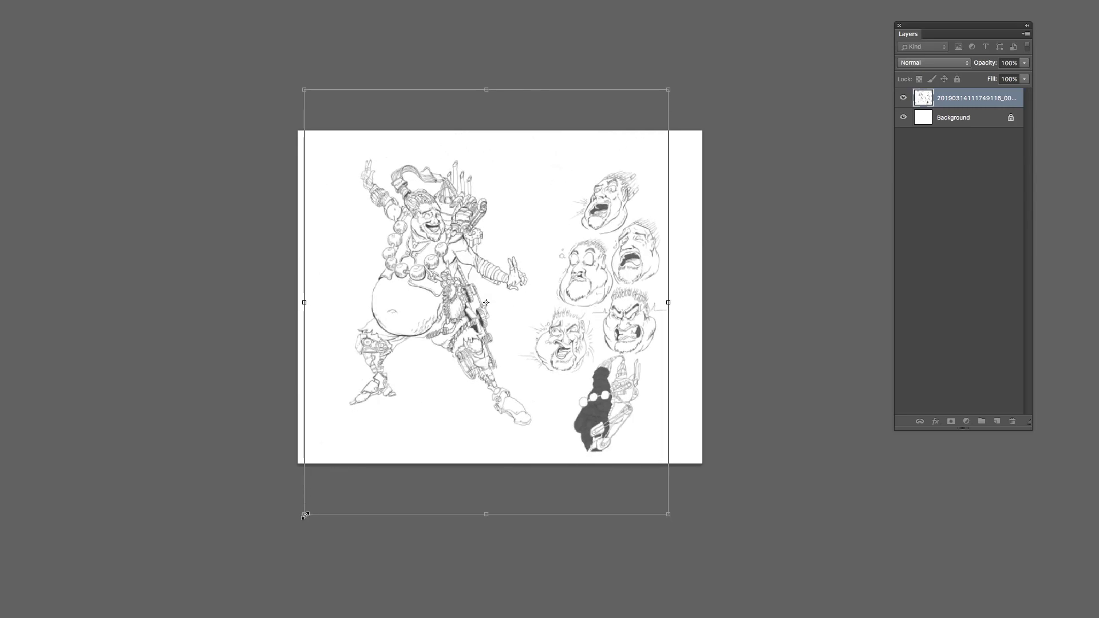
{"action": "left_click_drag", "start_coordinate": [305, 516], "coordinate": [287, 526]}
{"action": "mouse_move", "coordinate": [455, 368]}
{"action": "left_mouse_down"}
{"action": "mouse_move", "coordinate": [476, 354]}
{"action": "mouse_move", "coordinate": [463, 349]}
{"action": "left_mouse_up"}
{"action": "left_click_drag", "start_coordinate": [471, 312], "coordinate": [471, 310]}
{"action": "key", "text": "Return"}
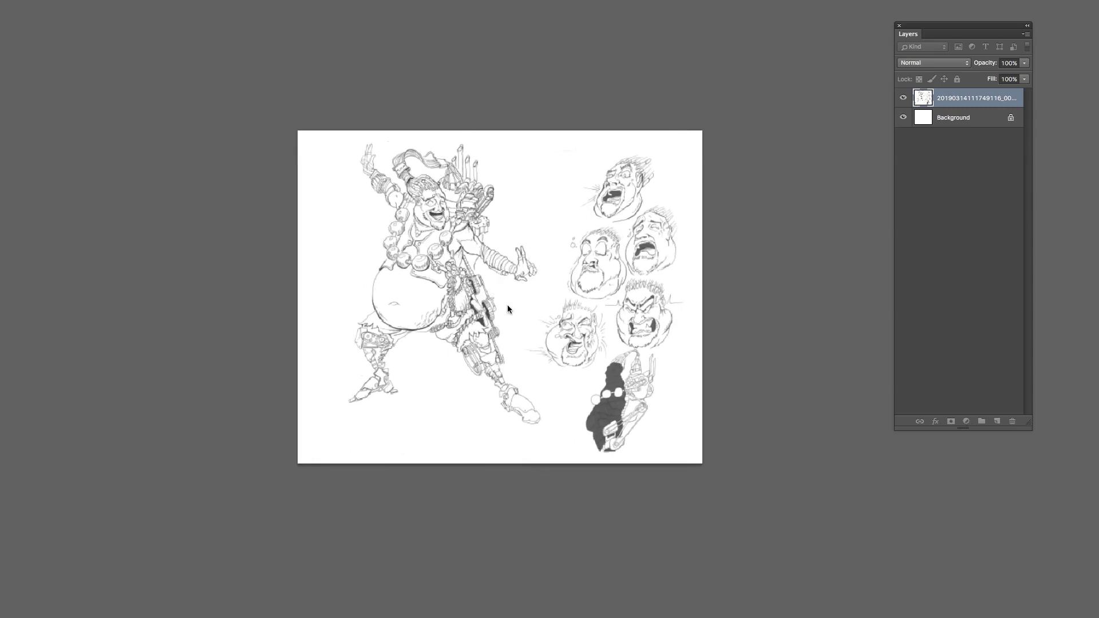
{"action": "key", "text": "z"}
{"action": "left_click_drag", "start_coordinate": [549, 309], "coordinate": [554, 308]}
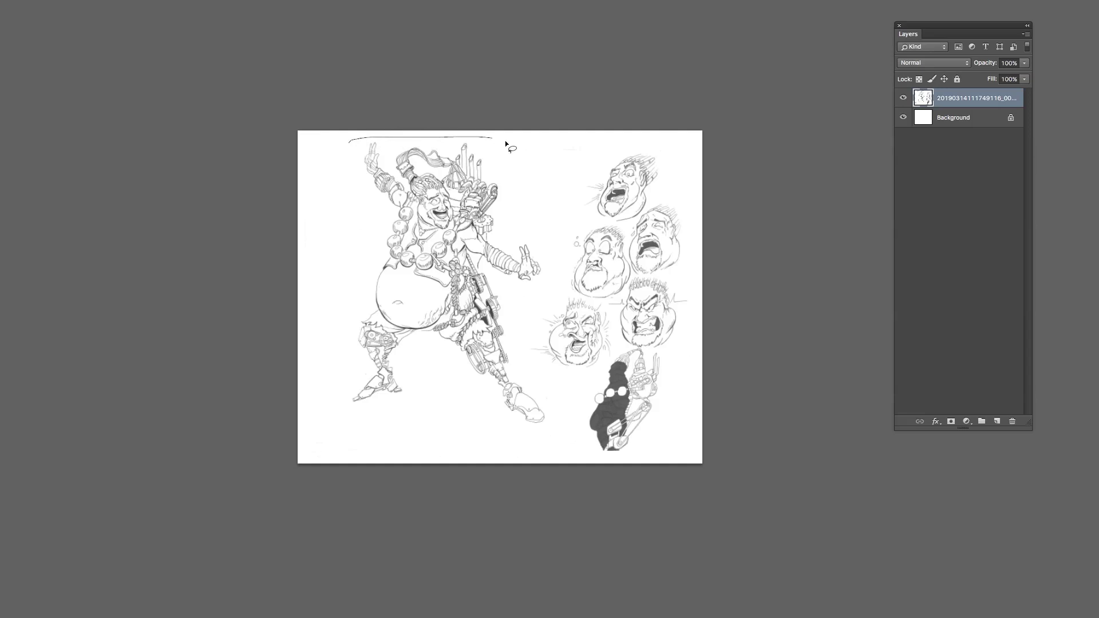
Lasso the full-body figure, scale it up with Free Transform, shift it toward the canvas's left edge, and deselect it.
{"action": "mouse_move", "coordinate": [505, 142]}
{"action": "left_mouse_down"}
{"action": "mouse_move", "coordinate": [551, 240]}
{"action": "mouse_move", "coordinate": [541, 289]}
{"action": "mouse_move", "coordinate": [512, 330]}
{"action": "mouse_move", "coordinate": [514, 351]}
{"action": "mouse_move", "coordinate": [556, 409]}
{"action": "mouse_move", "coordinate": [533, 437]}
{"action": "mouse_move", "coordinate": [361, 431]}
{"action": "mouse_move", "coordinate": [335, 417]}
{"action": "mouse_move", "coordinate": [326, 146]}
{"action": "left_mouse_up"}
{"action": "left_click", "coordinate": [69, 0]}
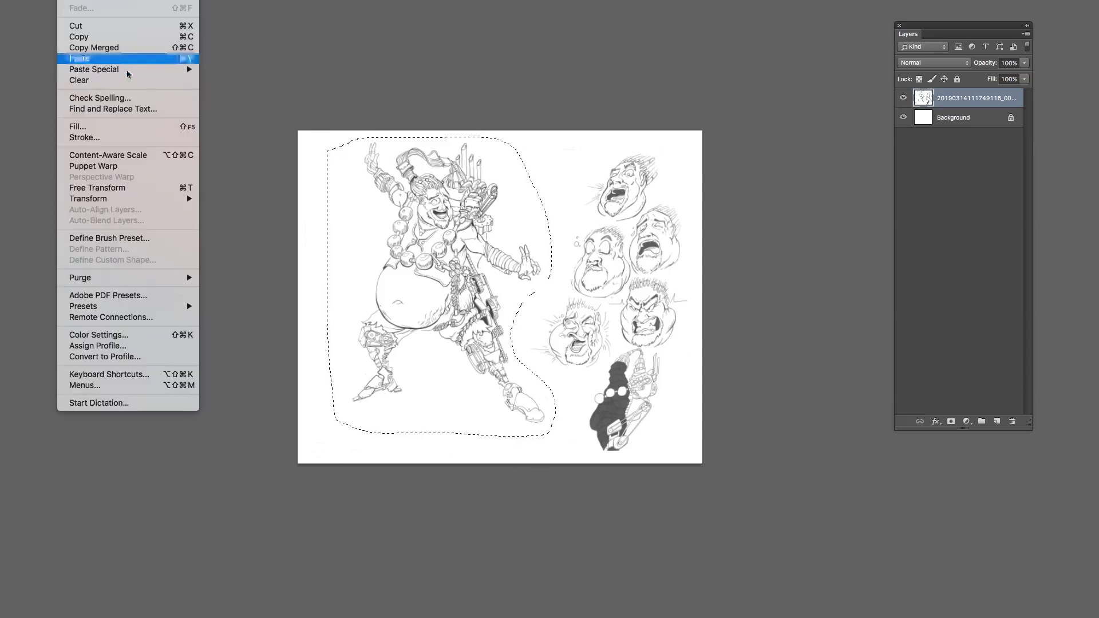
{"action": "left_click", "coordinate": [163, 188]}
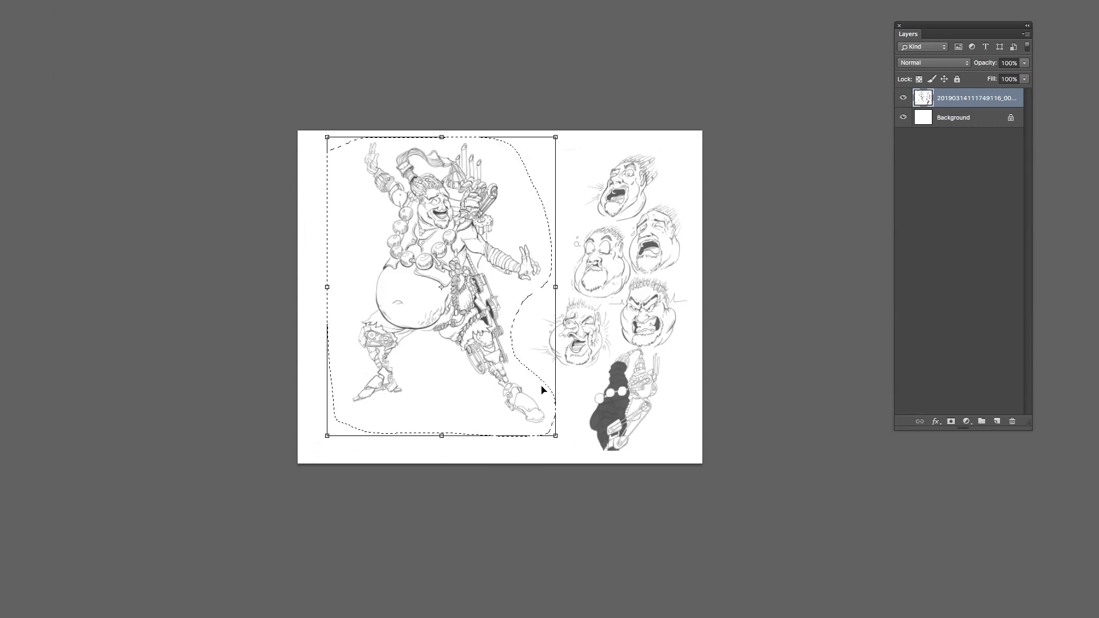
{"action": "left_click_drag", "start_coordinate": [481, 340], "coordinate": [454, 342]}
{"action": "left_click_drag", "start_coordinate": [528, 440], "coordinate": [559, 465]}
{"action": "left_click_drag", "start_coordinate": [434, 346], "coordinate": [434, 341]}
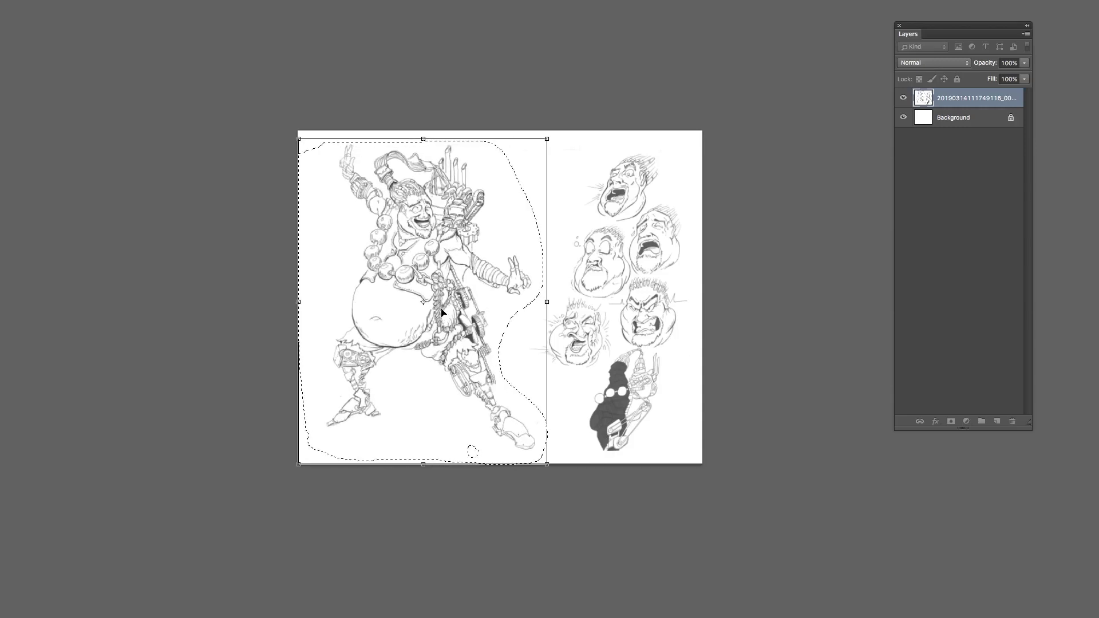
{"action": "key", "text": "Return"}
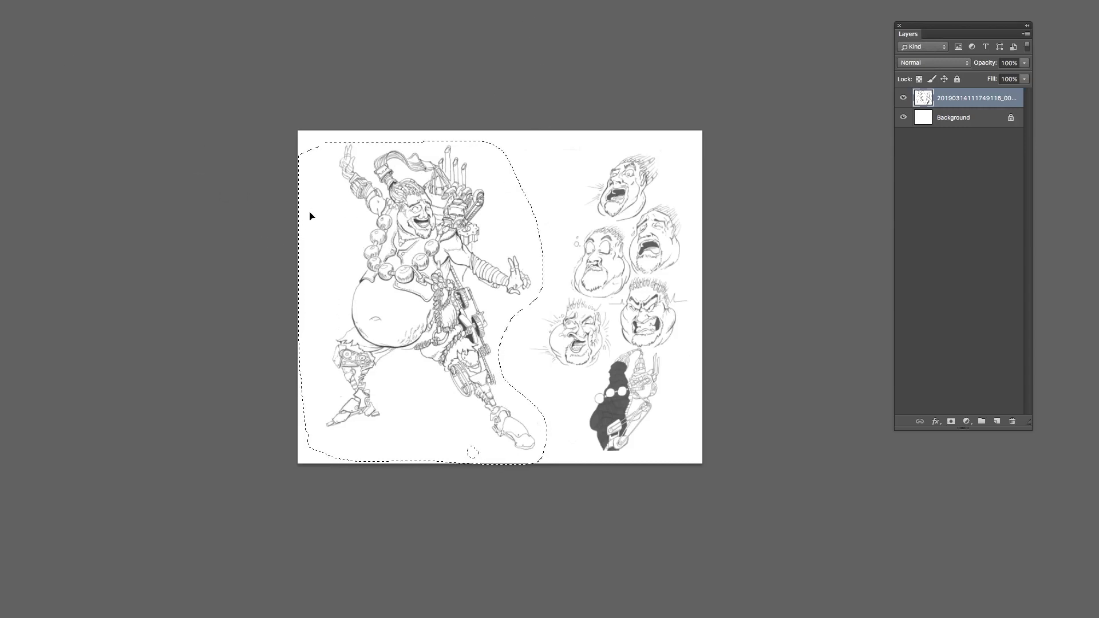
{"action": "left_click", "coordinate": [174, 223]}
Examine the enlarged artwork and the ink line quality of the surprised face up close.
{"action": "left_click", "coordinate": [904, 101]}
{"action": "mouse_move", "coordinate": [533, 366]}
{"action": "left_mouse_down"}
{"action": "mouse_move", "coordinate": [596, 346]}
{"action": "mouse_move", "coordinate": [533, 366]}
{"action": "left_mouse_up"}
{"action": "key", "text": "z"}
{"action": "left_click", "coordinate": [636, 234]}
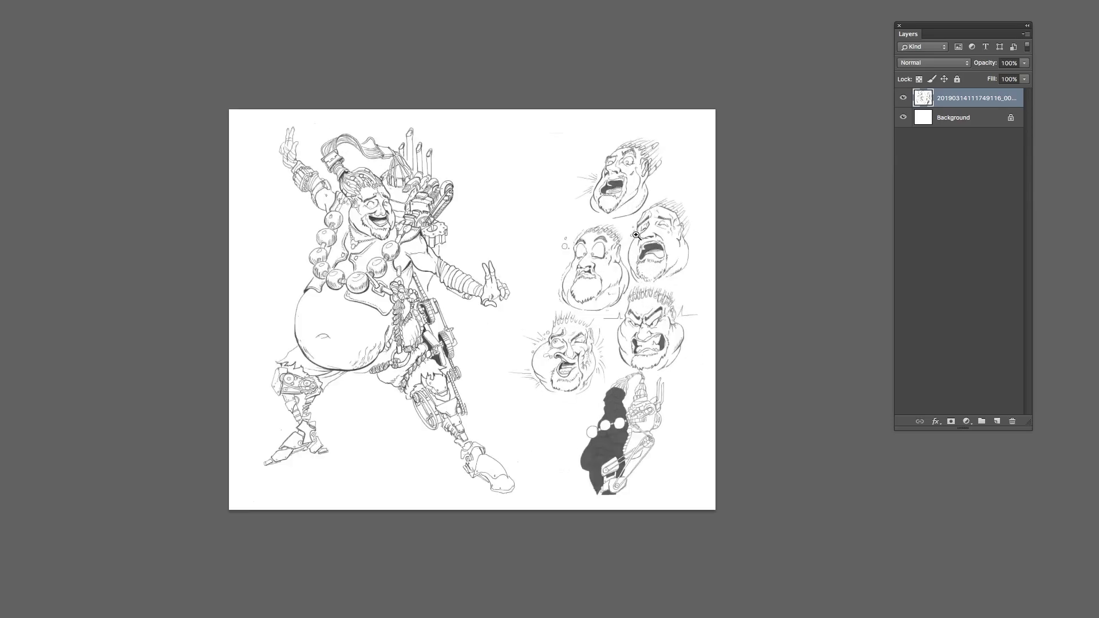
{"action": "left_click", "coordinate": [636, 235]}
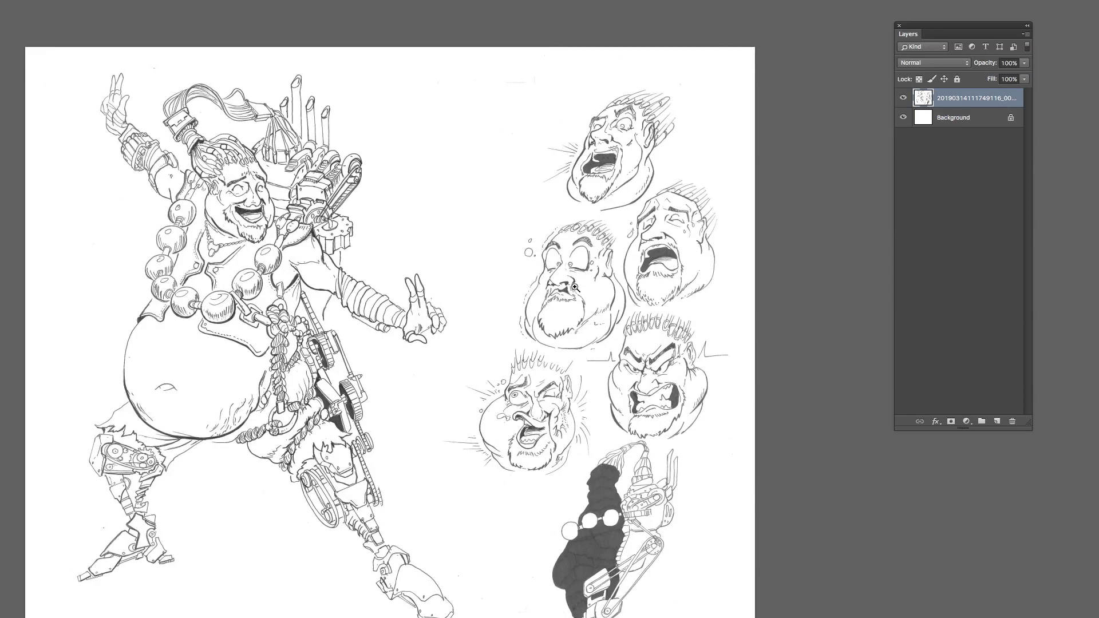
{"action": "left_click", "coordinate": [527, 289]}
{"action": "left_click_drag", "start_coordinate": [524, 268], "coordinate": [594, 289]}
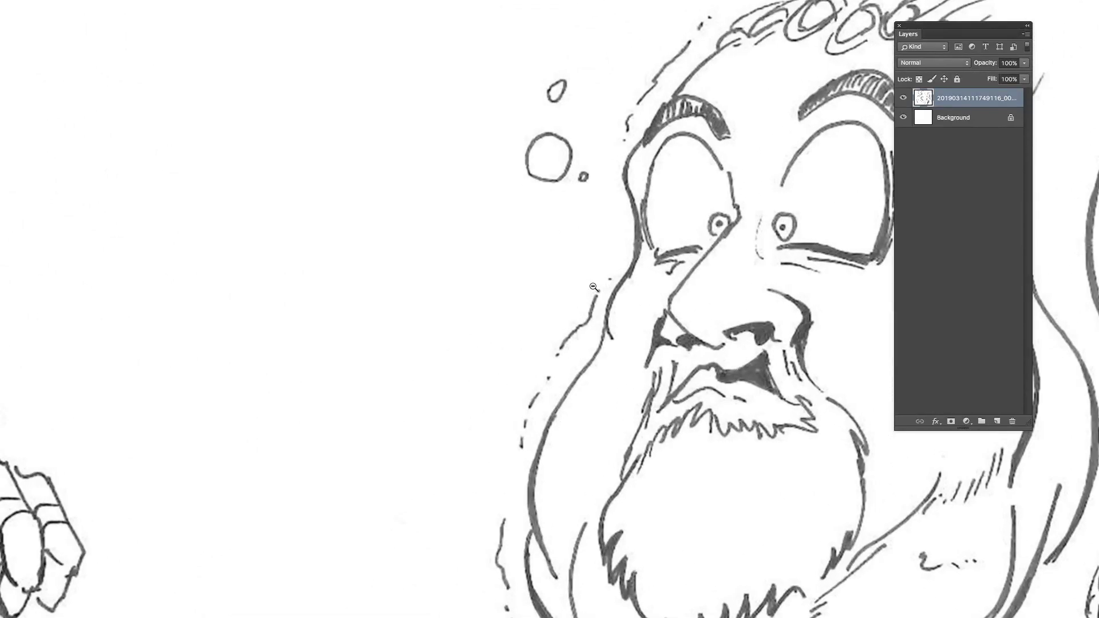
{"action": "left_click_drag", "start_coordinate": [697, 289], "coordinate": [651, 316]}
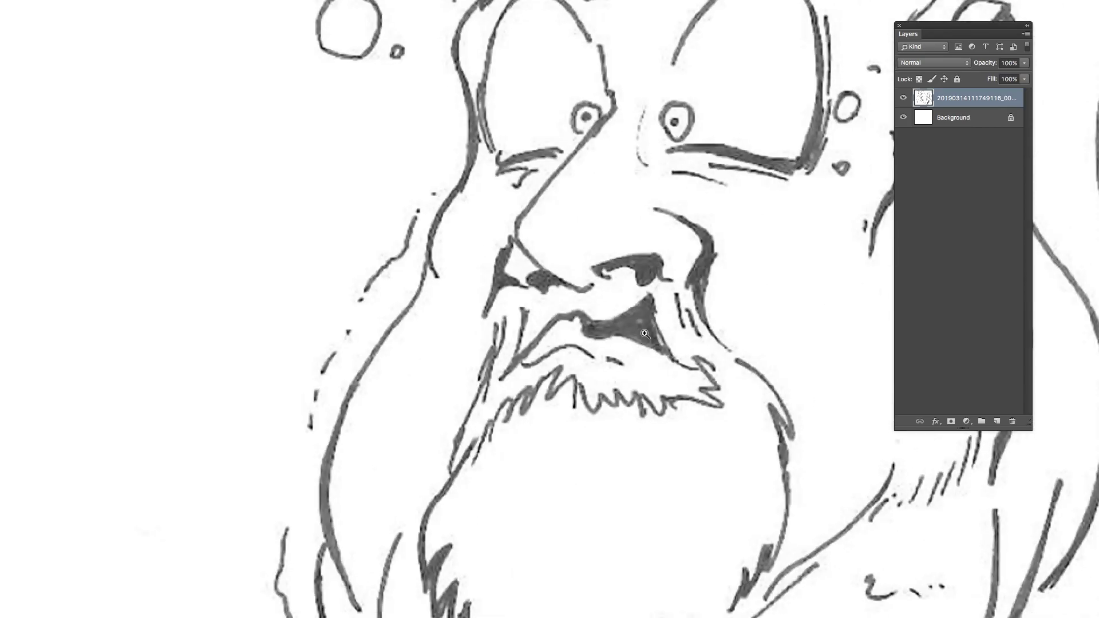
{"action": "mouse_move", "coordinate": [595, 311]}
{"action": "left_mouse_down"}
{"action": "mouse_move", "coordinate": [544, 312]}
{"action": "mouse_move", "coordinate": [552, 129]}
{"action": "mouse_move", "coordinate": [527, 40]}
{"action": "left_mouse_up"}
{"action": "left_click_drag", "start_coordinate": [637, 406], "coordinate": [703, 407]}
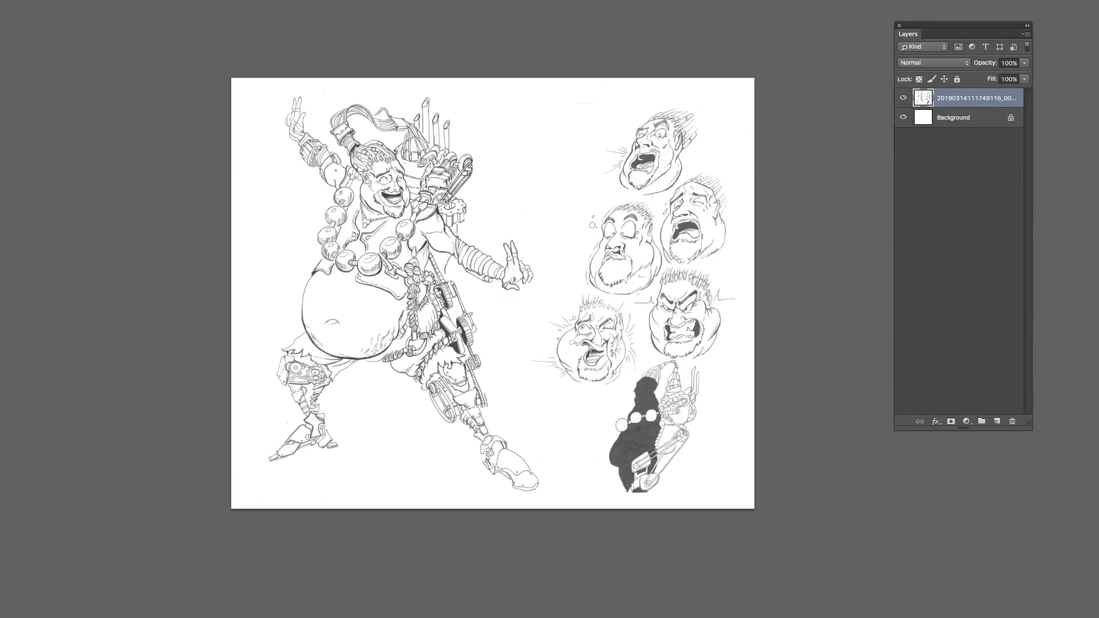
{"action": "mouse_move", "coordinate": [138, 2]}
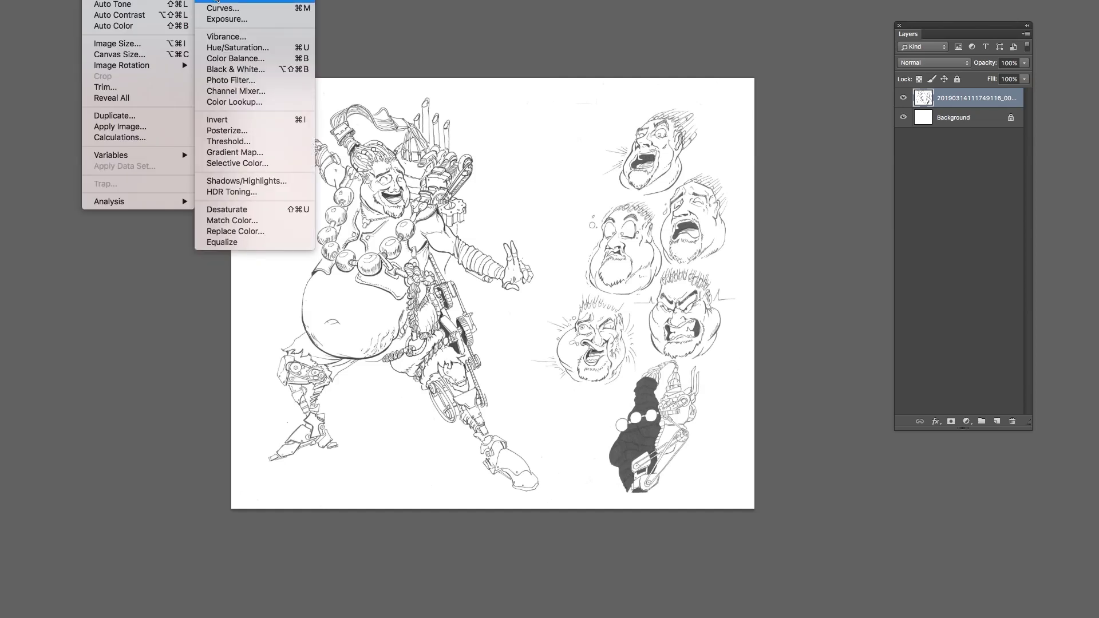
{"action": "left_click", "coordinate": [217, 1]}
{"action": "left_click_drag", "start_coordinate": [212, 40], "coordinate": [865, 96]}
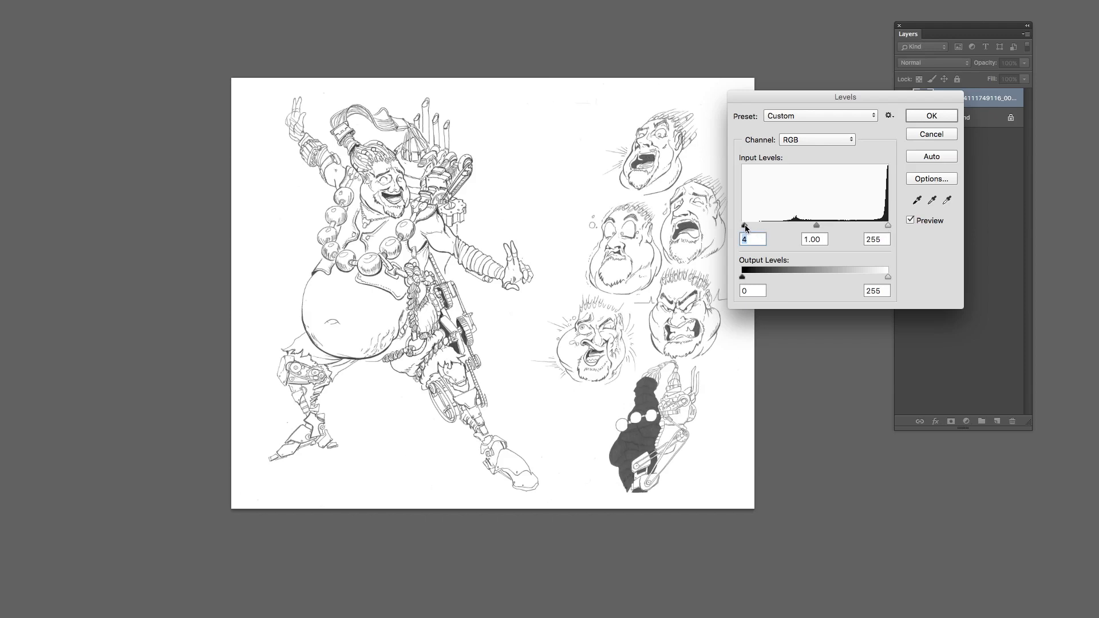
{"action": "mouse_move", "coordinate": [746, 227]}
{"action": "left_mouse_down"}
{"action": "mouse_move", "coordinate": [874, 227]}
{"action": "mouse_move", "coordinate": [761, 226]}
{"action": "left_mouse_up"}
{"action": "key", "text": "Return"}
Darken the ink on the merged layer with Levels, using a black input level of 85 judged on the filled silhouette.
{"action": "mouse_move", "coordinate": [613, 439]}
{"action": "left_mouse_down"}
{"action": "mouse_move", "coordinate": [712, 447]}
{"action": "mouse_move", "coordinate": [518, 424]}
{"action": "left_mouse_up"}
{"action": "left_click_drag", "start_coordinate": [566, 426], "coordinate": [551, 425]}
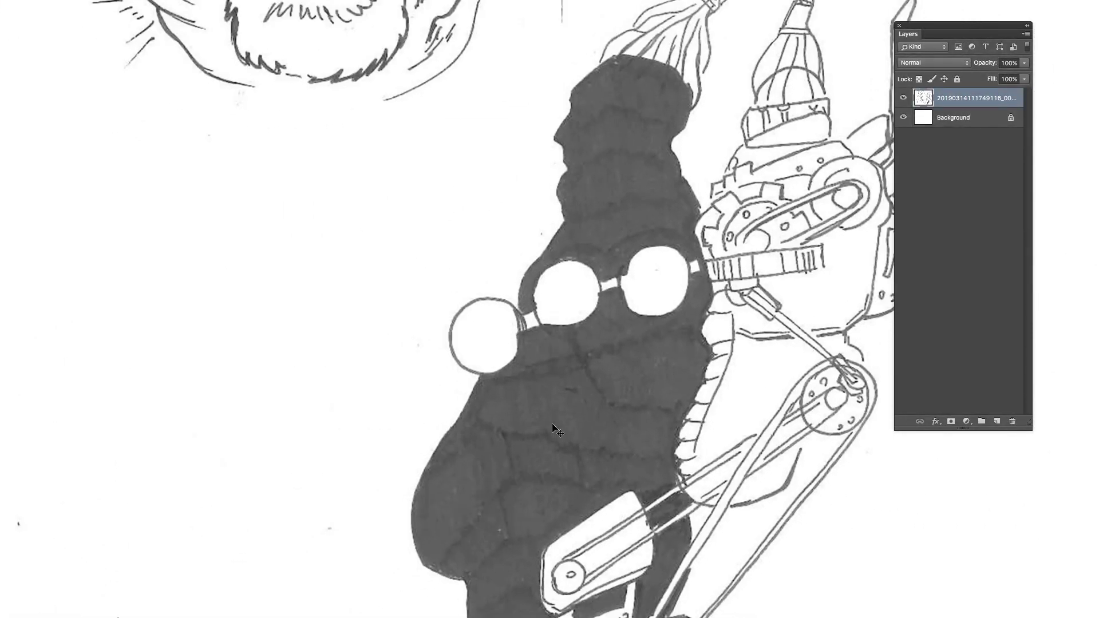
{"action": "key", "text": "ctrl+l"}
{"action": "left_click_drag", "start_coordinate": [784, 100], "coordinate": [805, 80]}
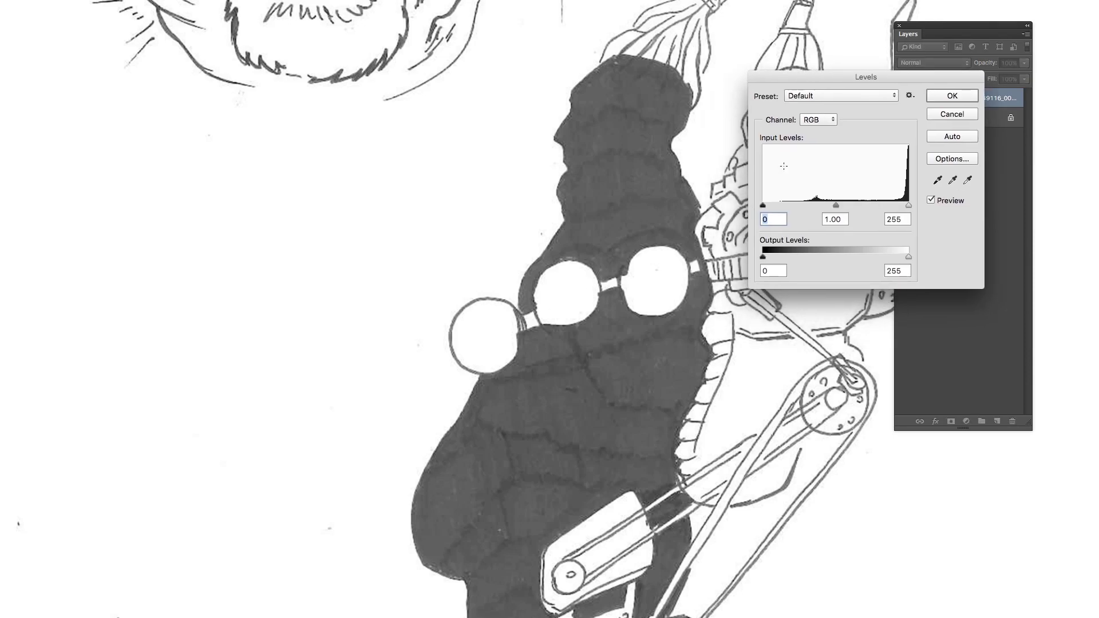
{"action": "left_click_drag", "start_coordinate": [764, 205], "coordinate": [791, 205]}
{"action": "left_click_drag", "start_coordinate": [803, 205], "coordinate": [813, 205]}
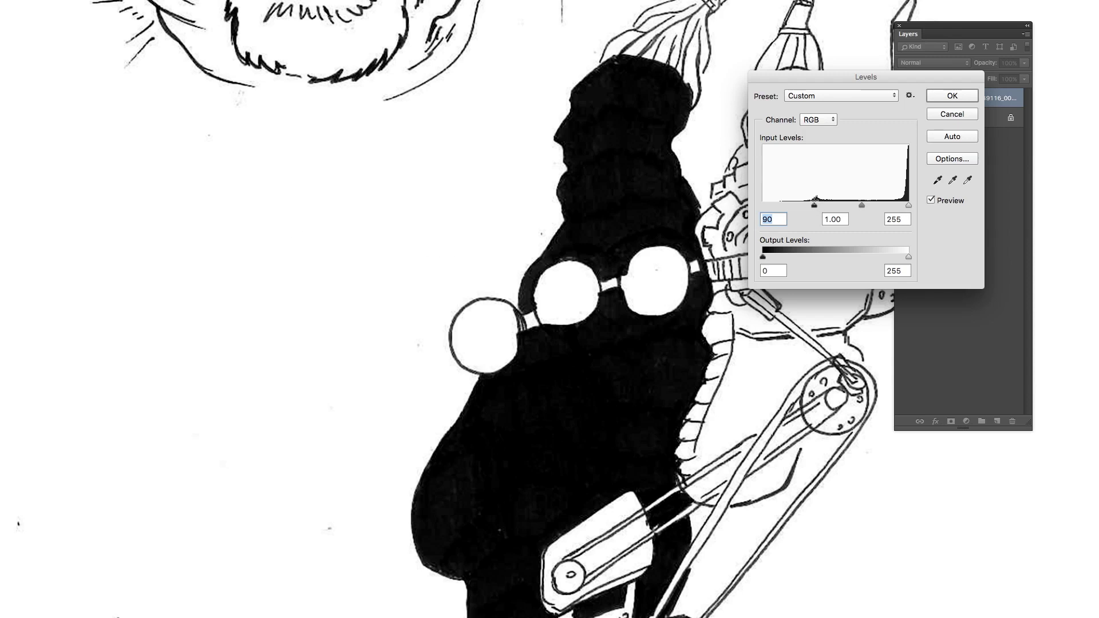
{"action": "left_click_drag", "start_coordinate": [814, 205], "coordinate": [810, 211]}
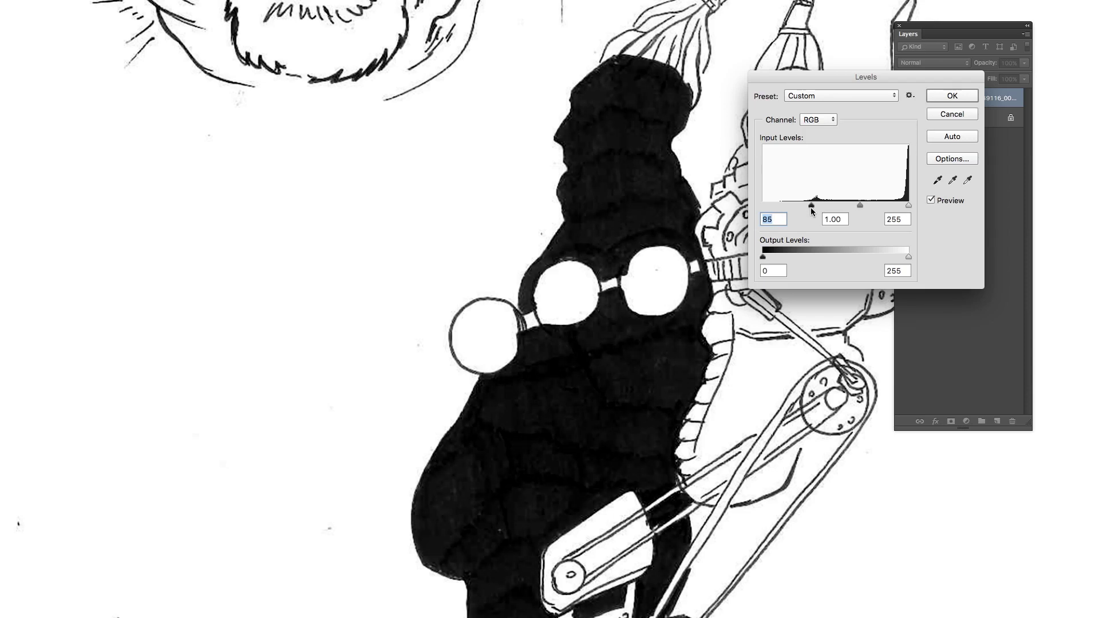
{"action": "left_click", "coordinate": [938, 98]}
Erase the leftover scan line and stray specks in the blank area between the figure and the topmost face.
{"action": "left_click_drag", "start_coordinate": [638, 339], "coordinate": [579, 352]}
{"action": "left_click_drag", "start_coordinate": [569, 259], "coordinate": [634, 554]}
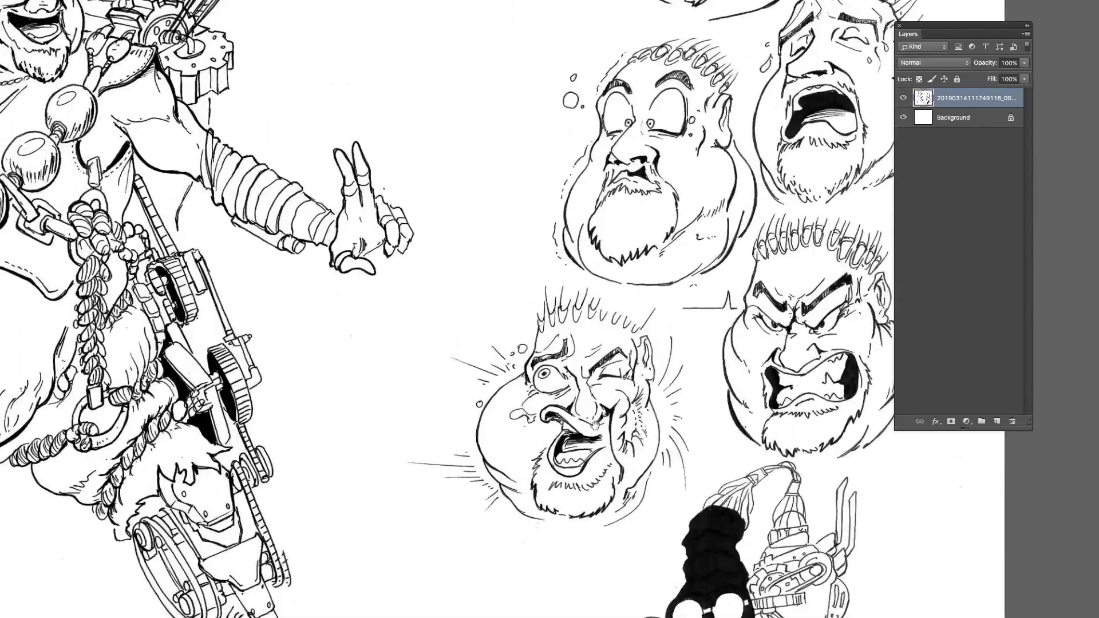
{"action": "left_click_drag", "start_coordinate": [605, 207], "coordinate": [605, 377]}
{"action": "left_click_drag", "start_coordinate": [613, 329], "coordinate": [571, 359]}
{"action": "left_click_drag", "start_coordinate": [605, 393], "coordinate": [611, 359]}
{"action": "left_click_drag", "start_coordinate": [574, 267], "coordinate": [537, 400]}
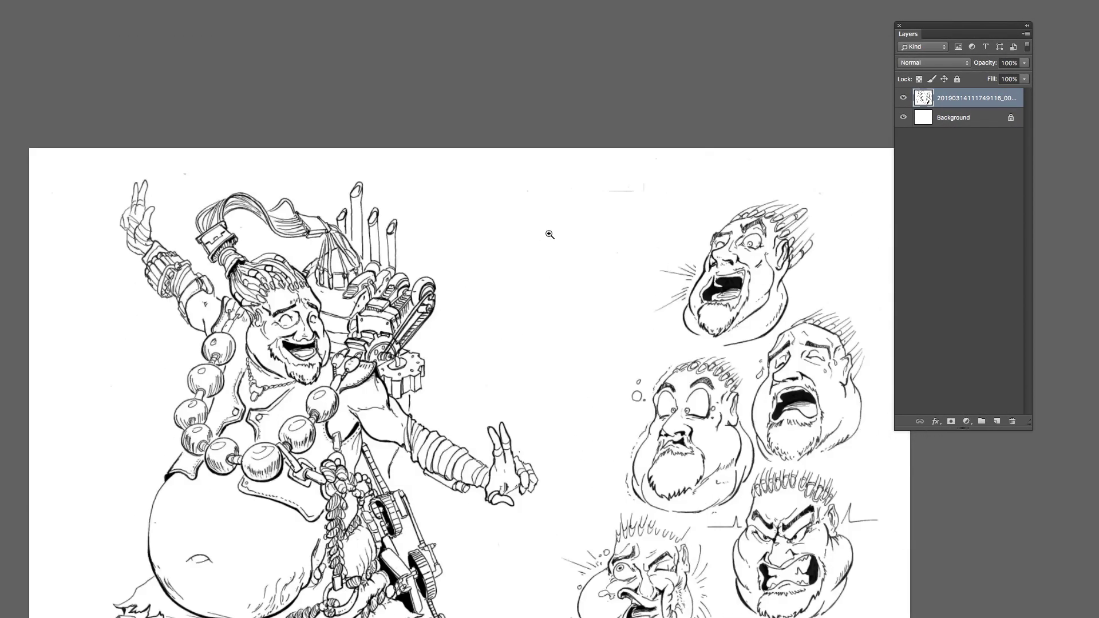
{"action": "left_click_drag", "start_coordinate": [554, 236], "coordinate": [574, 237]}
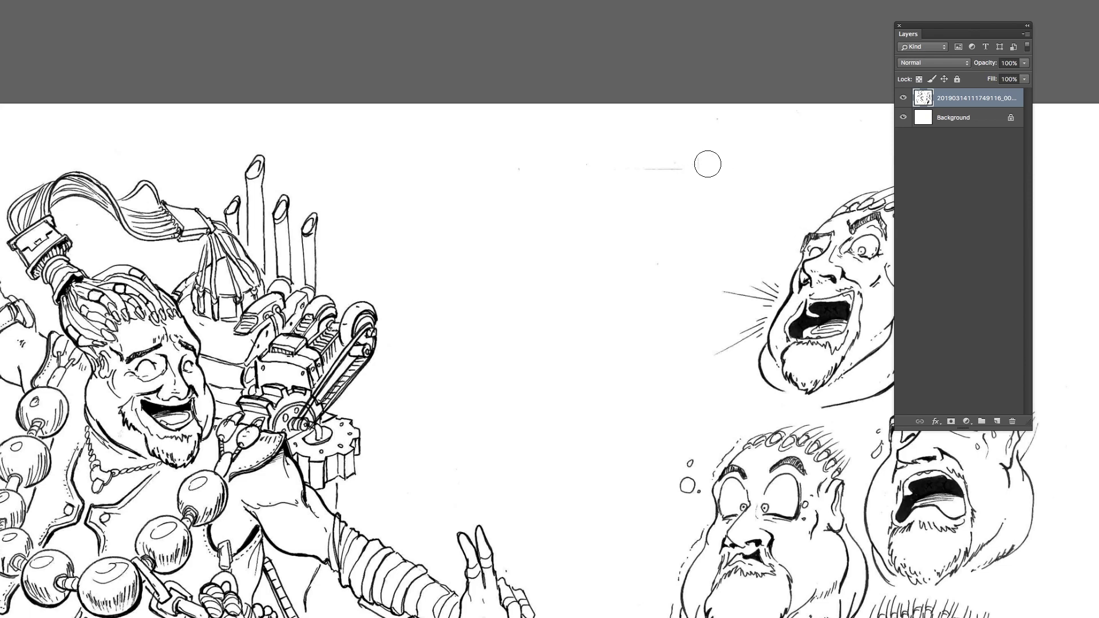
{"action": "left_click_drag", "start_coordinate": [648, 168], "coordinate": [488, 173]}
{"action": "left_click", "coordinate": [659, 271]}
{"action": "left_click", "coordinate": [724, 118]}
Erase the stray specks above the figure's hair, along its left side and around its legs.
{"action": "left_click_drag", "start_coordinate": [591, 206], "coordinate": [630, 189]}
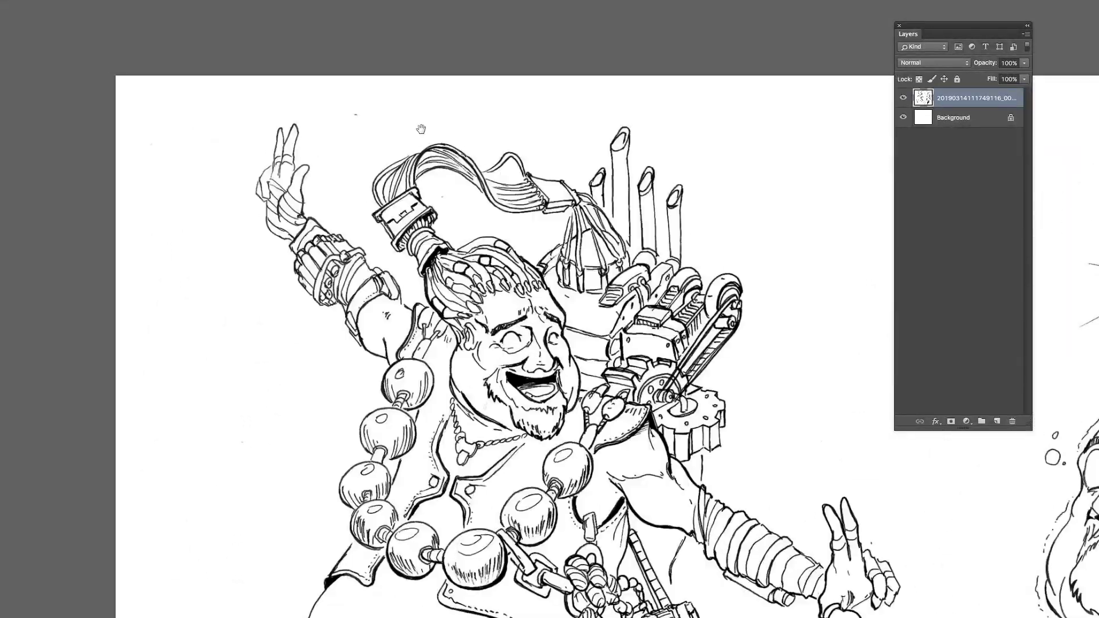
{"action": "left_click", "coordinate": [455, 201]}
{"action": "left_click_drag", "start_coordinate": [459, 201], "coordinate": [429, 104]}
{"action": "left_click_drag", "start_coordinate": [268, 419], "coordinate": [285, 216]}
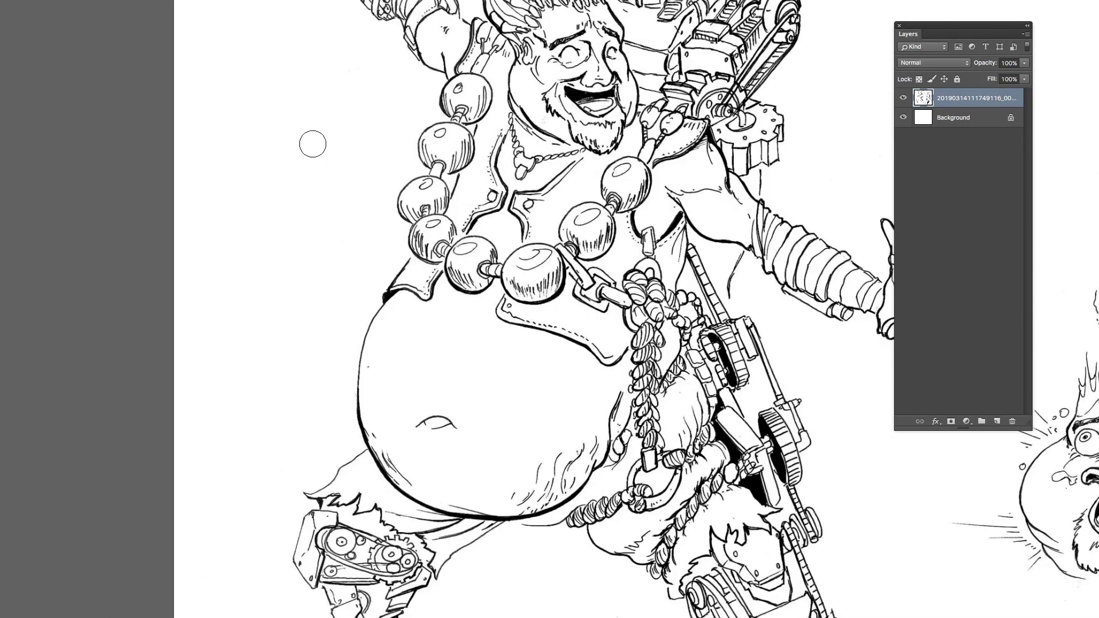
{"action": "left_click_drag", "start_coordinate": [291, 334], "coordinate": [289, 226]}
{"action": "scroll", "coordinate": [274, 376], "scroll_direction": "down", "scroll_amount": 3}
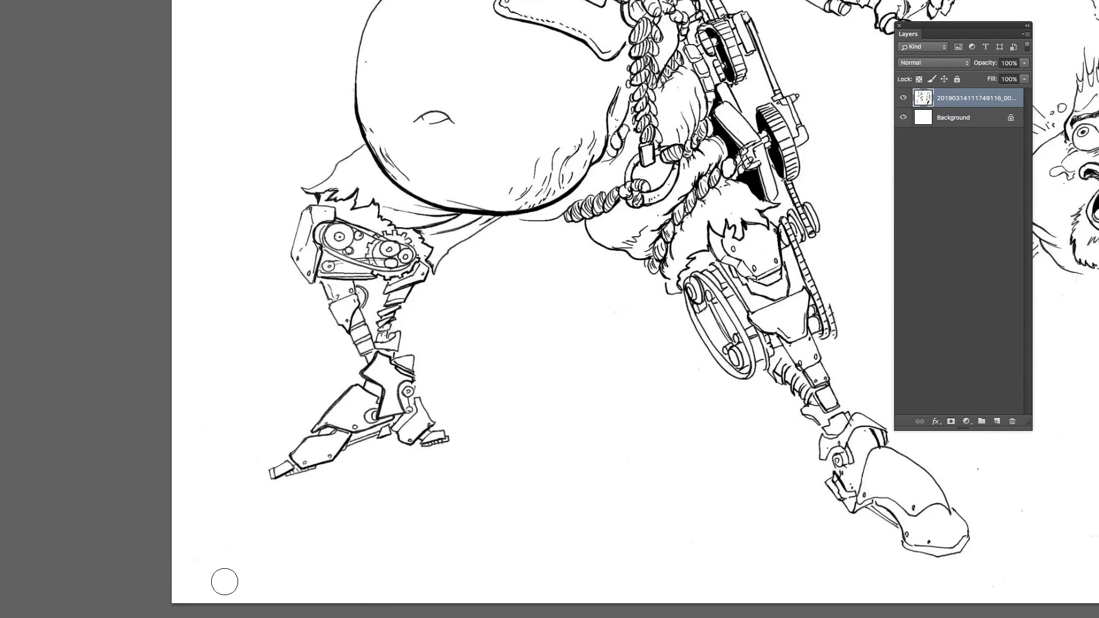
{"action": "scroll", "coordinate": [331, 515], "scroll_direction": "right", "scroll_amount": 7}
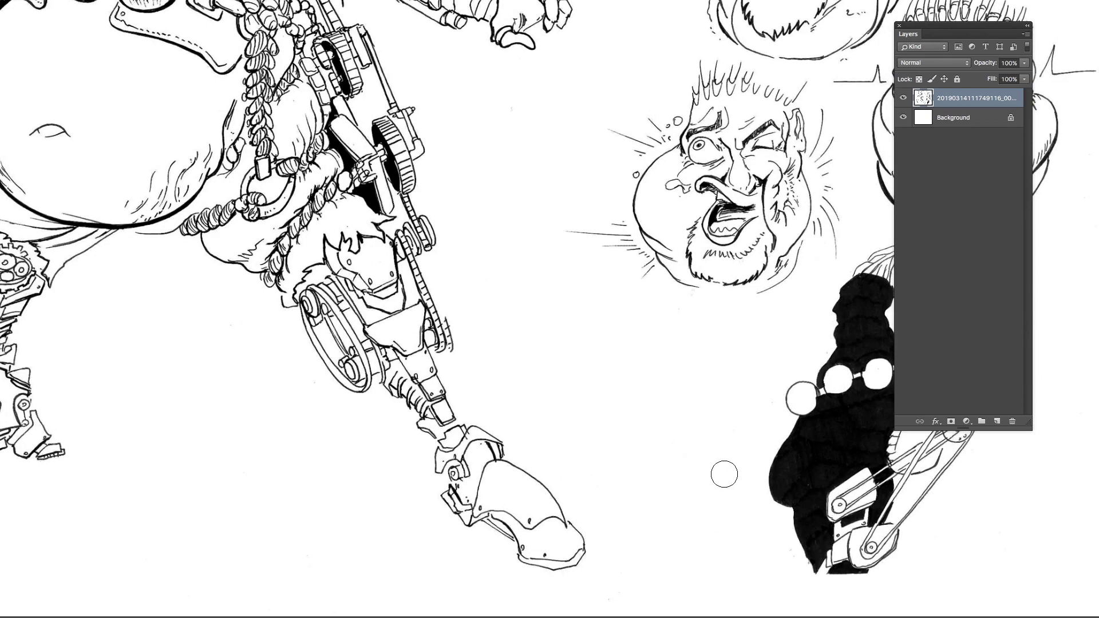
Lasso the topmost screaming face, move it up and left with Free Transform, and deselect it.
{"action": "mouse_move", "coordinate": [789, 95]}
{"action": "left_mouse_down"}
{"action": "mouse_move", "coordinate": [745, 208]}
{"action": "mouse_move", "coordinate": [696, 252]}
{"action": "mouse_move", "coordinate": [622, 259]}
{"action": "mouse_move", "coordinate": [586, 247]}
{"action": "mouse_move", "coordinate": [557, 208]}
{"action": "mouse_move", "coordinate": [552, 162]}
{"action": "mouse_move", "coordinate": [601, 104]}
{"action": "mouse_move", "coordinate": [681, 80]}
{"action": "mouse_move", "coordinate": [775, 85]}
{"action": "left_mouse_up"}
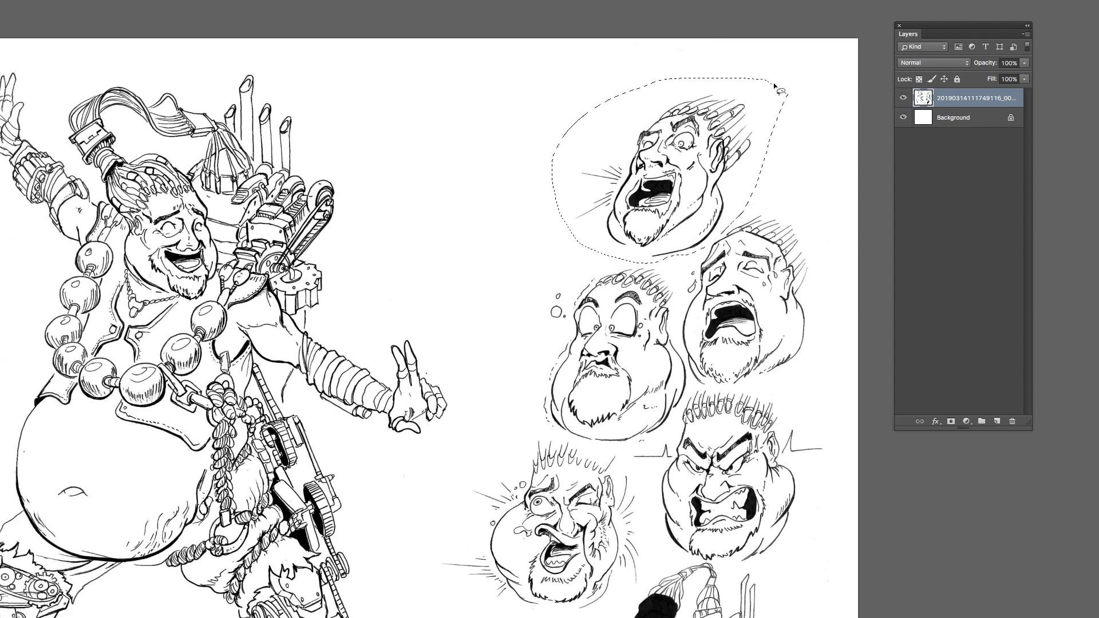
{"action": "key", "text": "ctrl+t"}
{"action": "left_click_drag", "start_coordinate": [721, 164], "coordinate": [696, 134]}
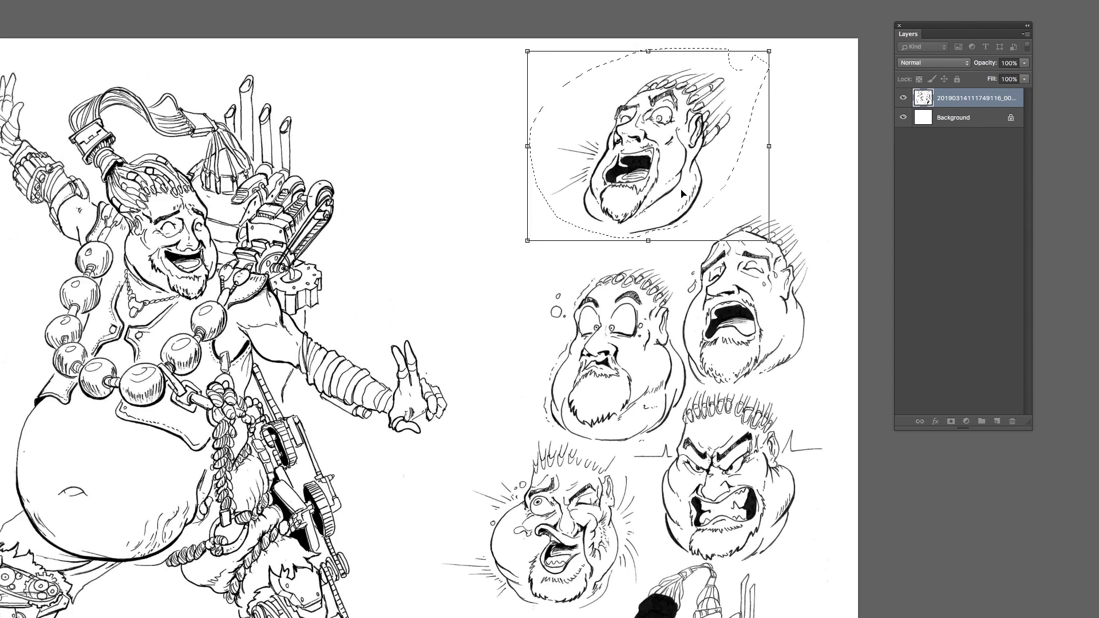
{"action": "key", "text": "Return"}
{"action": "key", "text": "ctrl+d"}
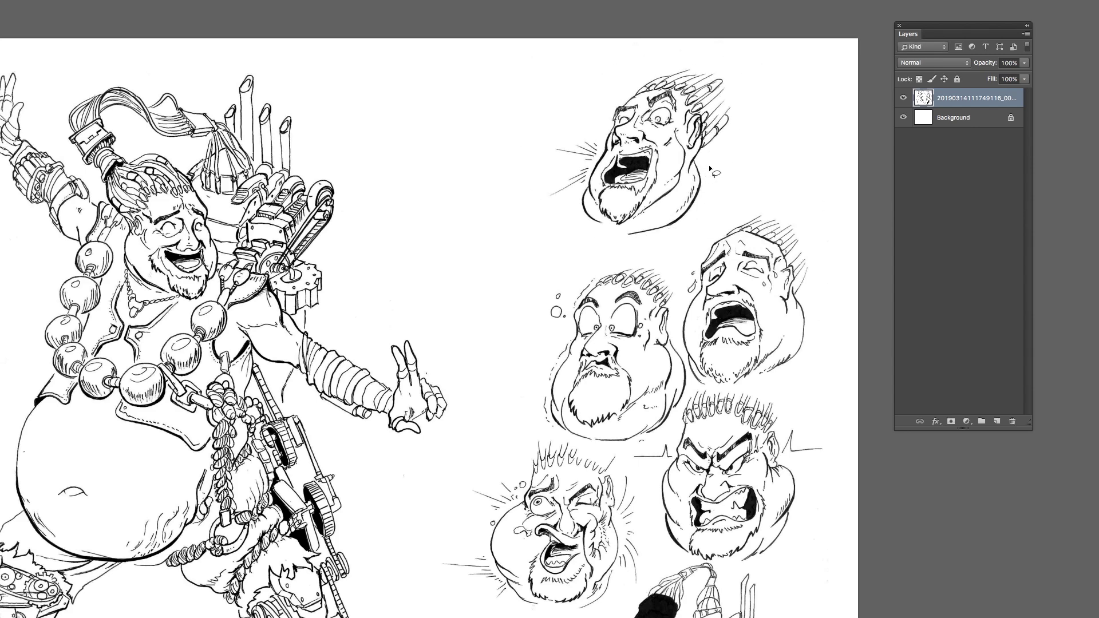
Lasso the crying face below the topmost one, move it up and right with Free Transform, and deselect it.
{"action": "mouse_move", "coordinate": [694, 244]}
{"action": "left_mouse_down"}
{"action": "mouse_move", "coordinate": [827, 261]}
{"action": "mouse_move", "coordinate": [837, 303]}
{"action": "mouse_move", "coordinate": [771, 381]}
{"action": "left_mouse_up"}
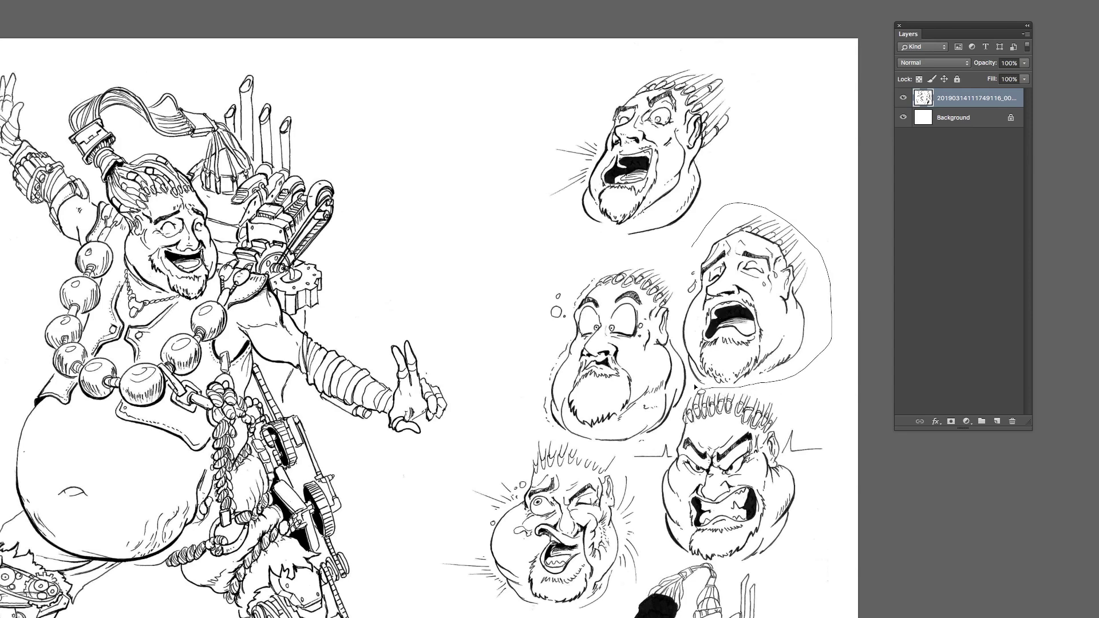
{"action": "left_click_drag", "start_coordinate": [681, 349], "coordinate": [695, 242]}
{"action": "key", "text": "ctrl+t"}
{"action": "left_click_drag", "start_coordinate": [757, 280], "coordinate": [777, 270]}
{"action": "key", "text": "Return"}
{"action": "key", "text": "ctrl+d"}
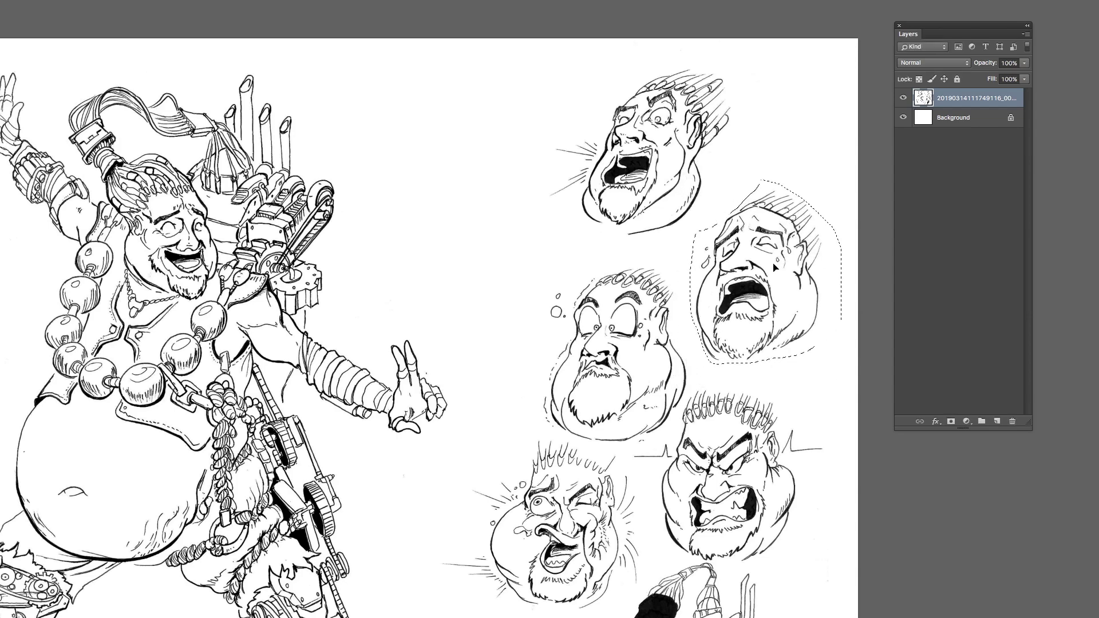
Lasso the surprised face, exclude the hair tips of the face below, move it slightly up and right, and deselect it.
{"action": "left_click_drag", "start_coordinate": [687, 285], "coordinate": [692, 356]}
{"action": "mouse_move", "coordinate": [635, 448]}
{"action": "left_mouse_down"}
{"action": "mouse_move", "coordinate": [564, 445]}
{"action": "mouse_move", "coordinate": [533, 415]}
{"action": "mouse_move", "coordinate": [525, 286]}
{"action": "mouse_move", "coordinate": [668, 271]}
{"action": "left_mouse_up"}
{"action": "scroll", "coordinate": [572, 453], "scroll_direction": "up", "scroll_amount": 8}
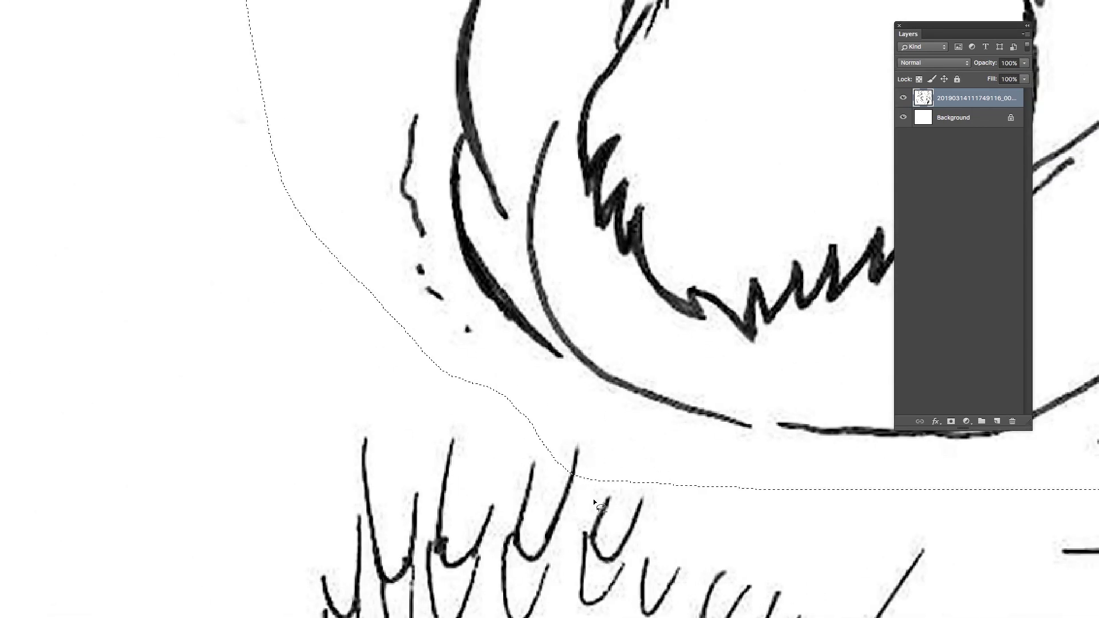
{"action": "mouse_move", "coordinate": [593, 500]}
{"action": "left_mouse_down"}
{"action": "mouse_move", "coordinate": [594, 455]}
{"action": "mouse_move", "coordinate": [541, 463]}
{"action": "left_mouse_up"}
{"action": "left_click_drag", "start_coordinate": [627, 444], "coordinate": [540, 444]}
{"action": "scroll", "coordinate": [540, 444], "scroll_direction": "down", "scroll_amount": 5}
{"action": "key", "text": "v"}
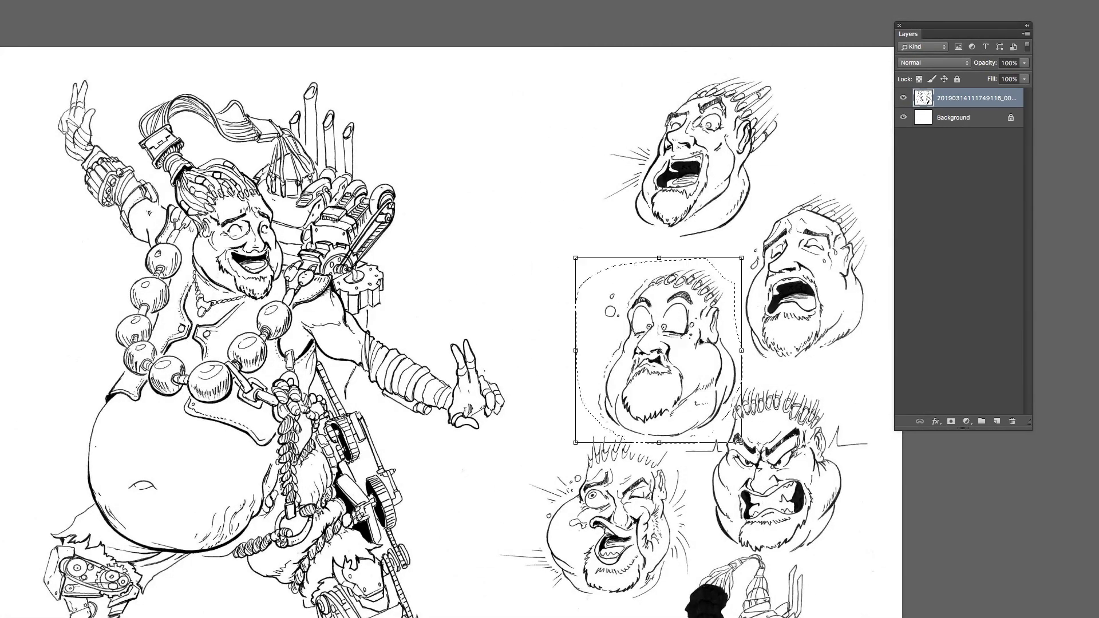
{"action": "mouse_move", "coordinate": [698, 341]}
{"action": "left_mouse_down"}
{"action": "mouse_move", "coordinate": [651, 312]}
{"action": "mouse_move", "coordinate": [696, 346]}
{"action": "left_mouse_up"}
{"action": "key", "text": "space"}
{"action": "key", "text": "super+d"}
{"action": "left_click_drag", "start_coordinate": [696, 346], "coordinate": [641, 346]}
{"action": "left_click_drag", "start_coordinate": [675, 414], "coordinate": [724, 412]}
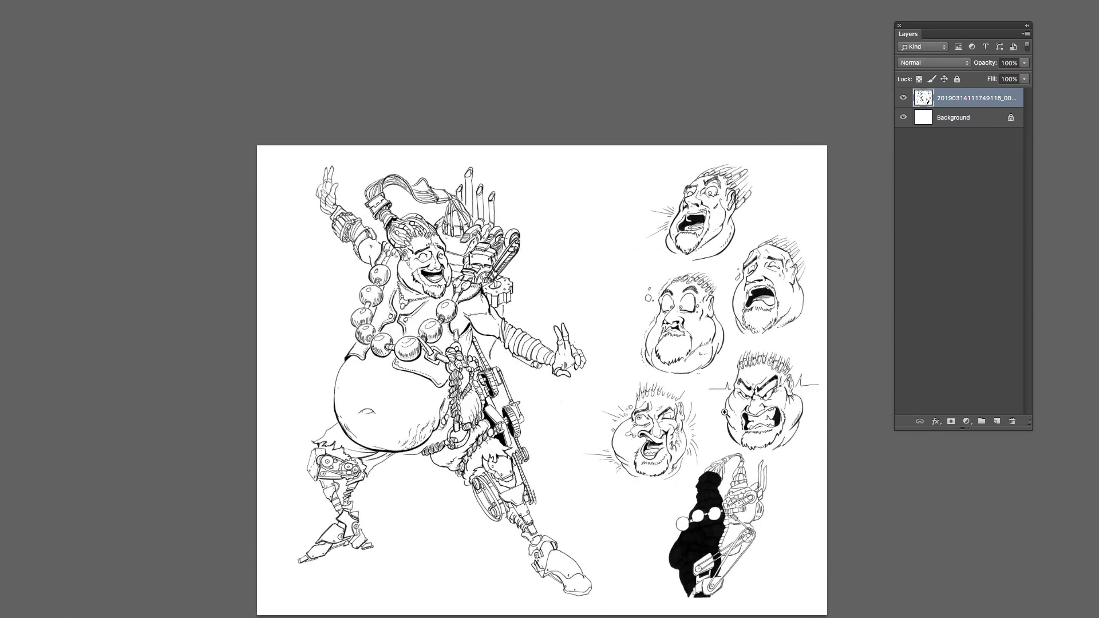